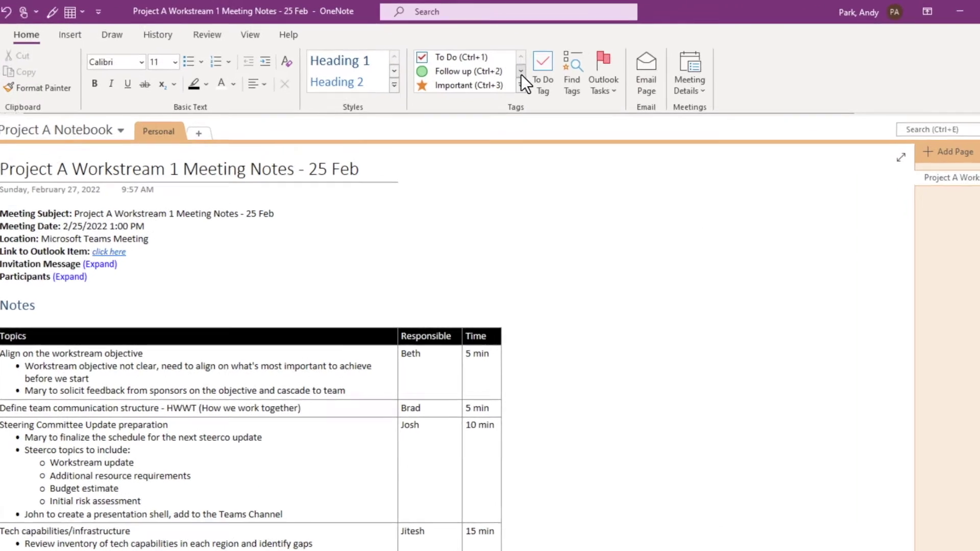
- Browse through the full built-in tag gallery, then close it
click(506, 66)
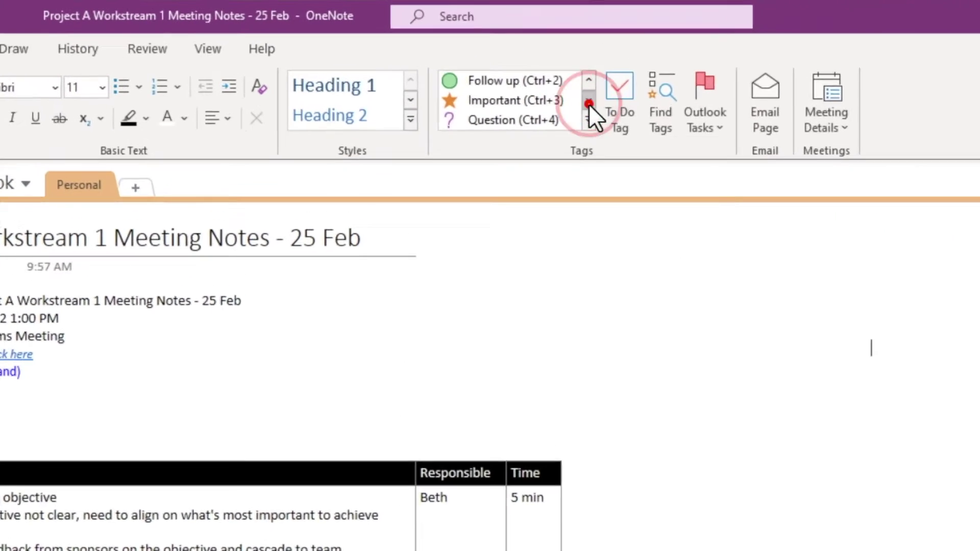
click(589, 104)
click(589, 81)
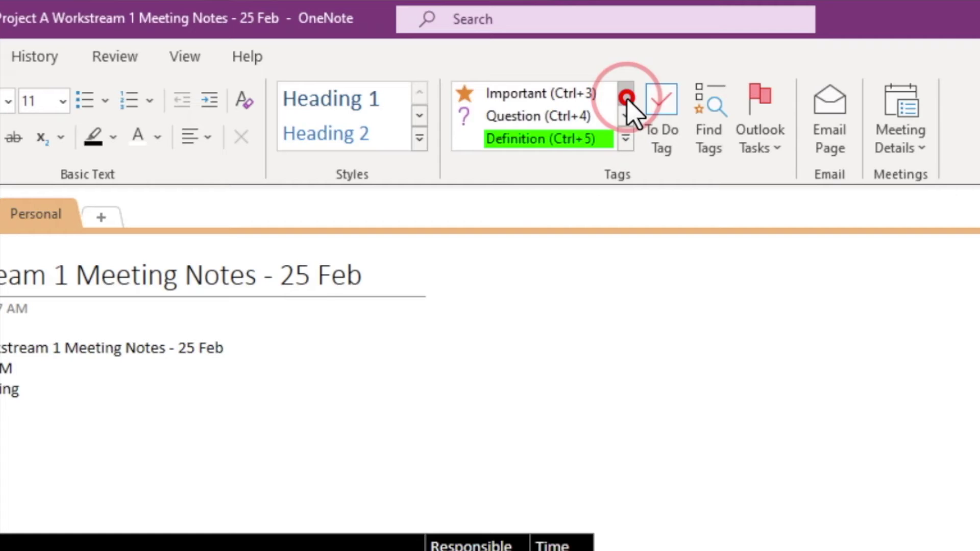
click(627, 97)
click(627, 97)
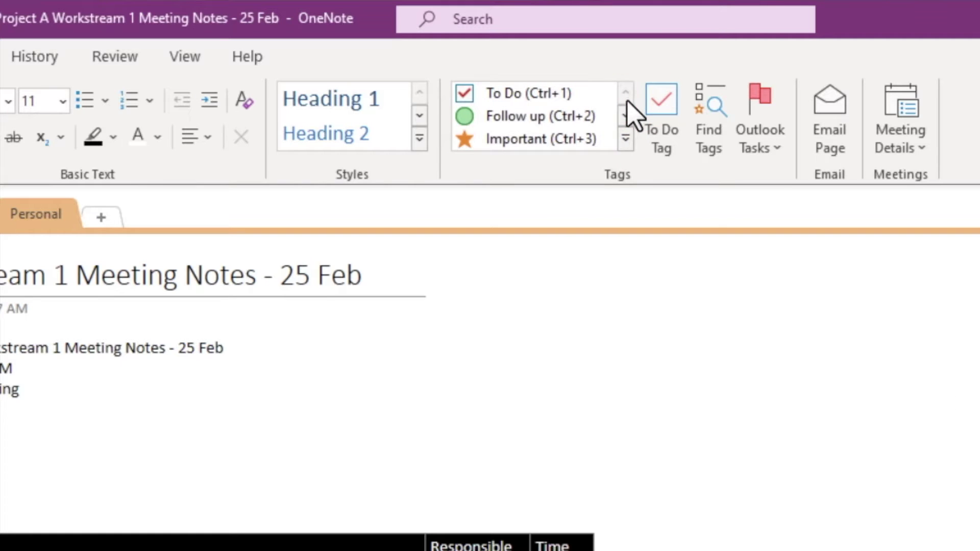
click(625, 138)
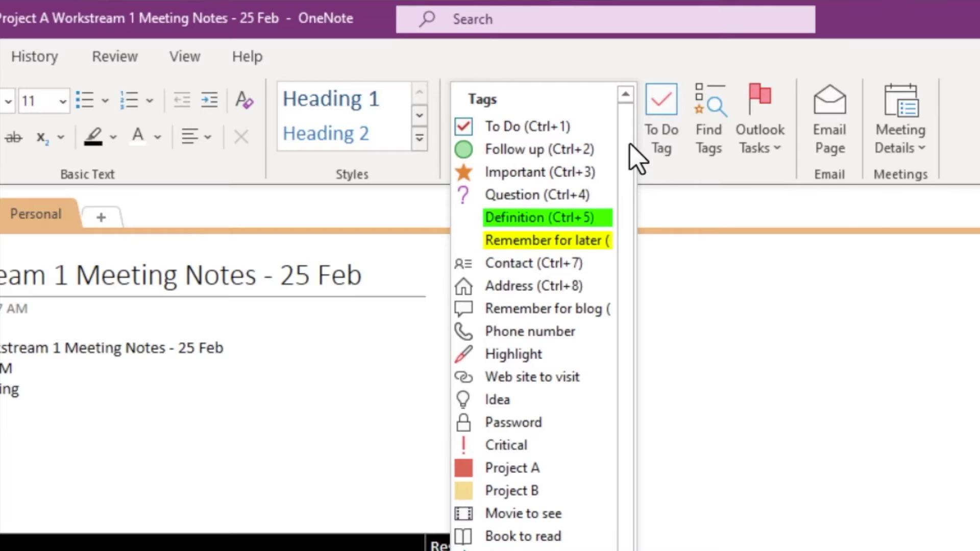
mouse_move(631, 147)
mouse_down()
mouse_move(632, 253)
mouse_move(628, 131)
mouse_up()
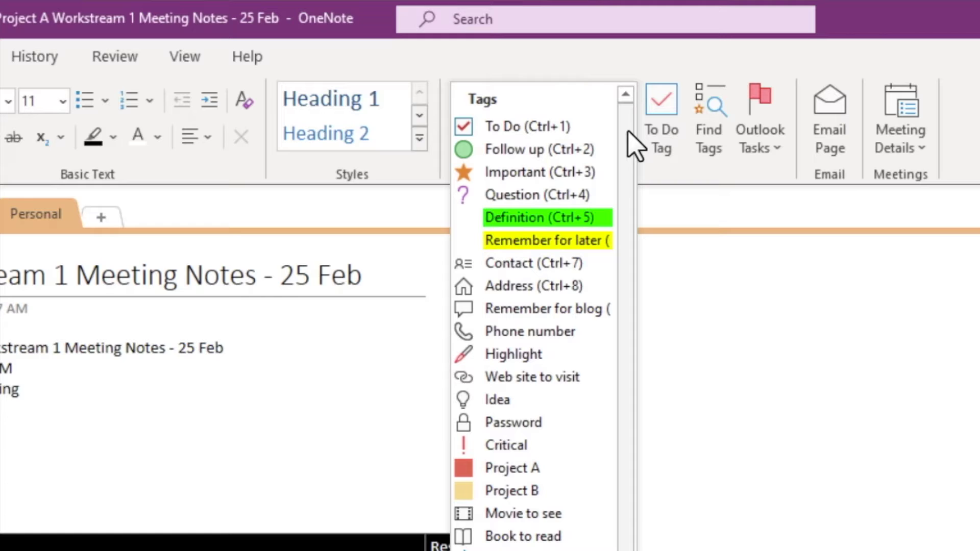
click(680, 319)
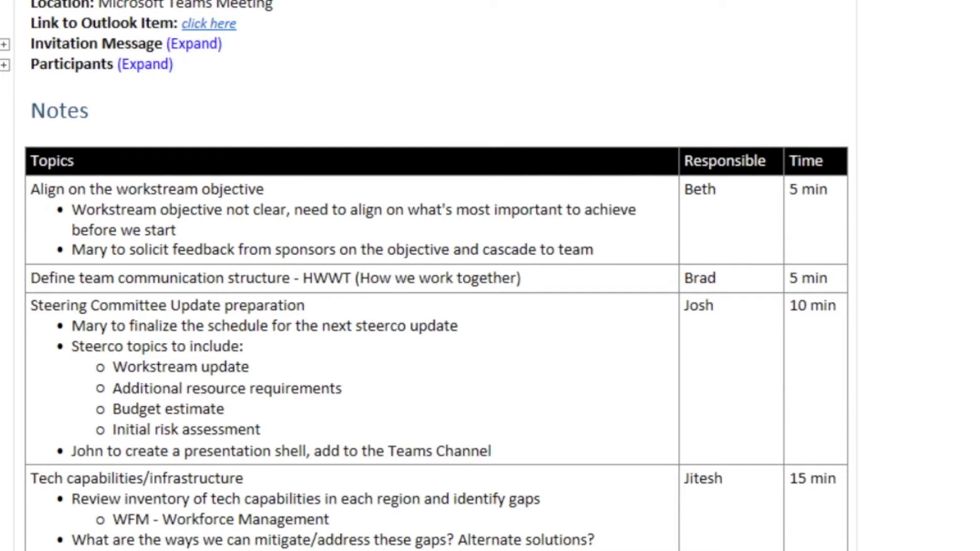
- Give the solicit-feedback bullet a To Do checkbox and a Follow up tag (Ctrl+2)
click(104, 251)
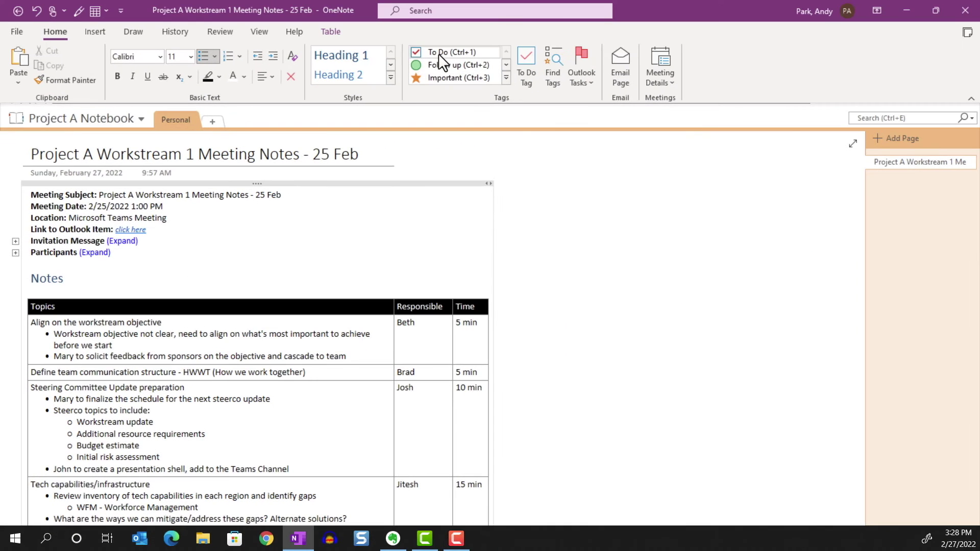
click(439, 53)
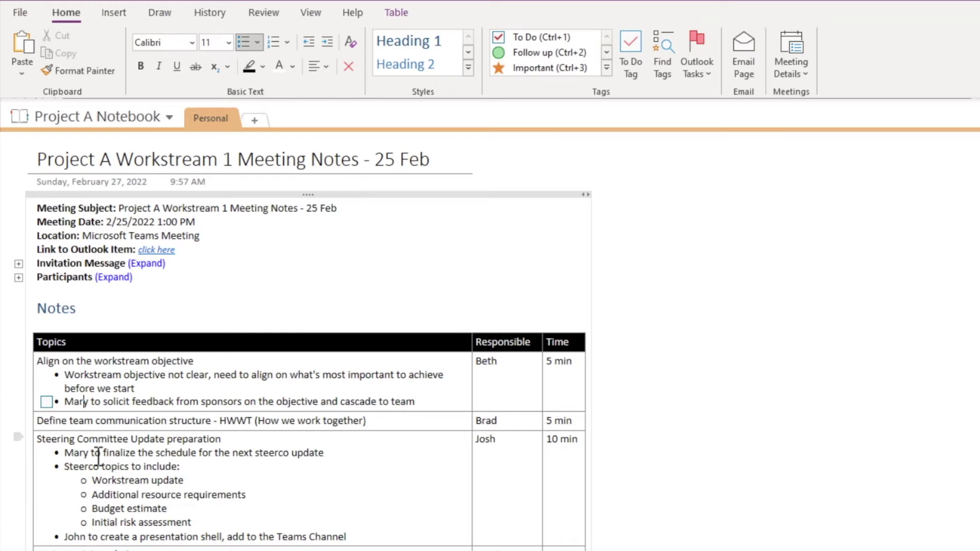
right_click(98, 455)
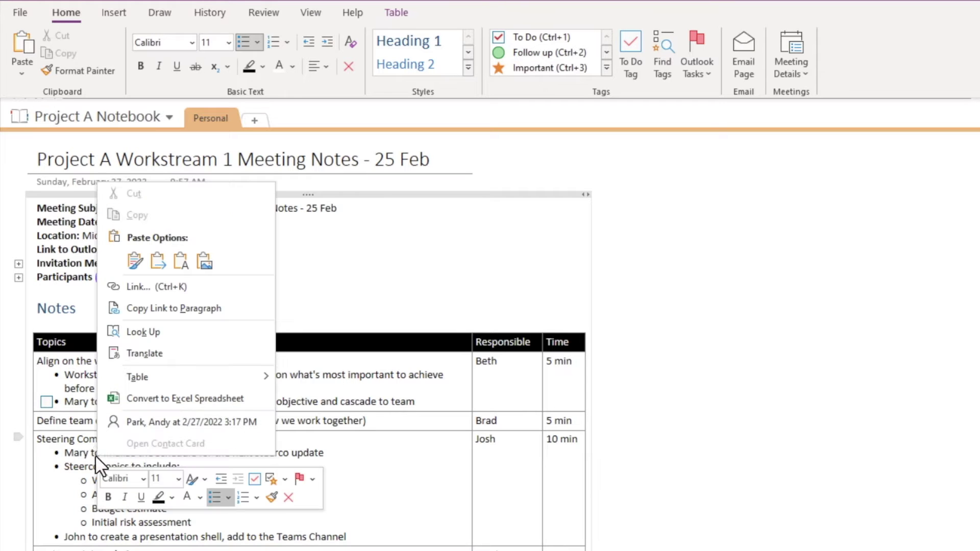
click(284, 480)
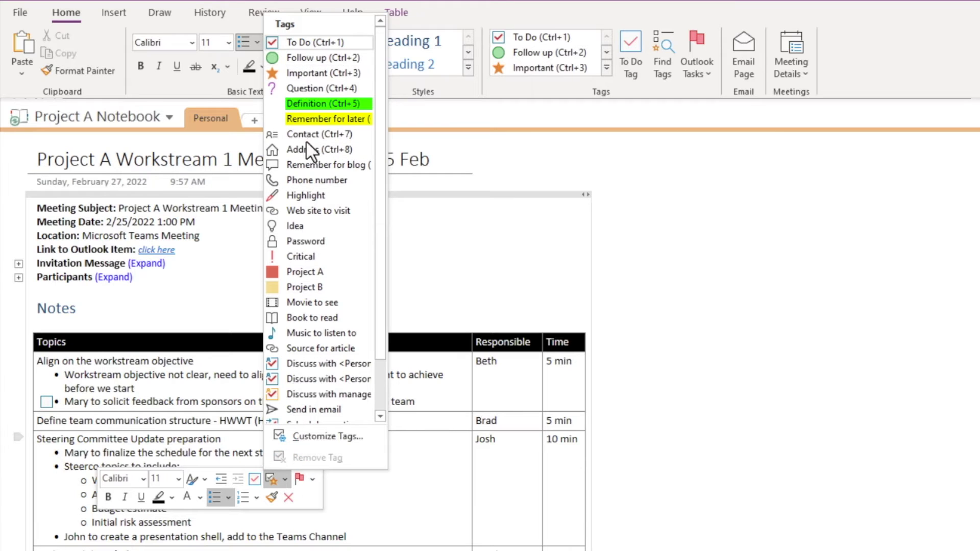
click(311, 44)
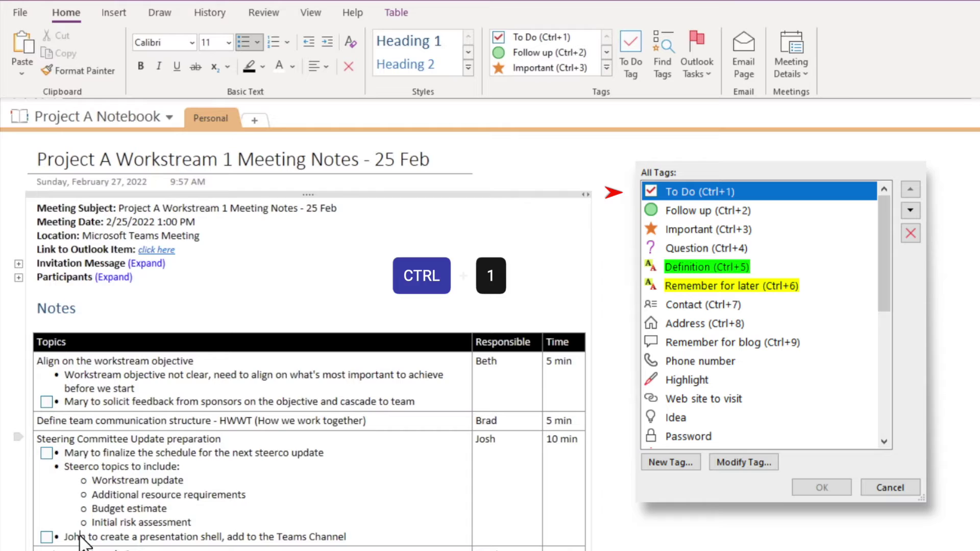
click(86, 402)
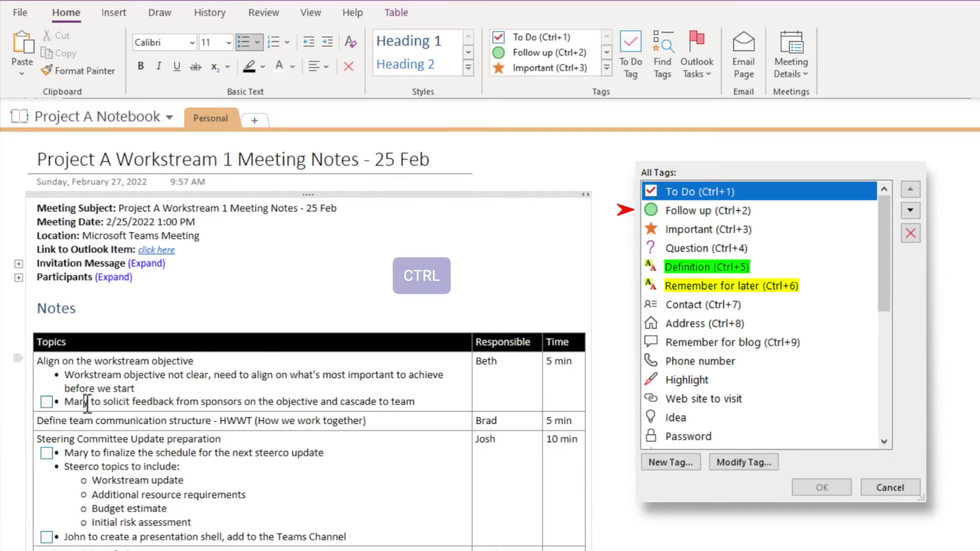
key(ctrl+2)
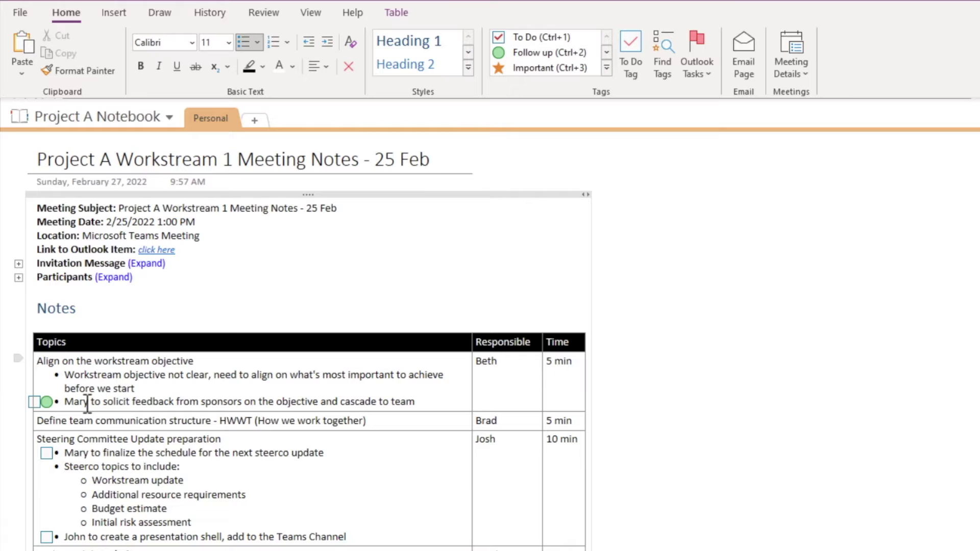
- Remove the To Do checkbox from the finalize-schedule bullet
click(100, 456)
click(606, 68)
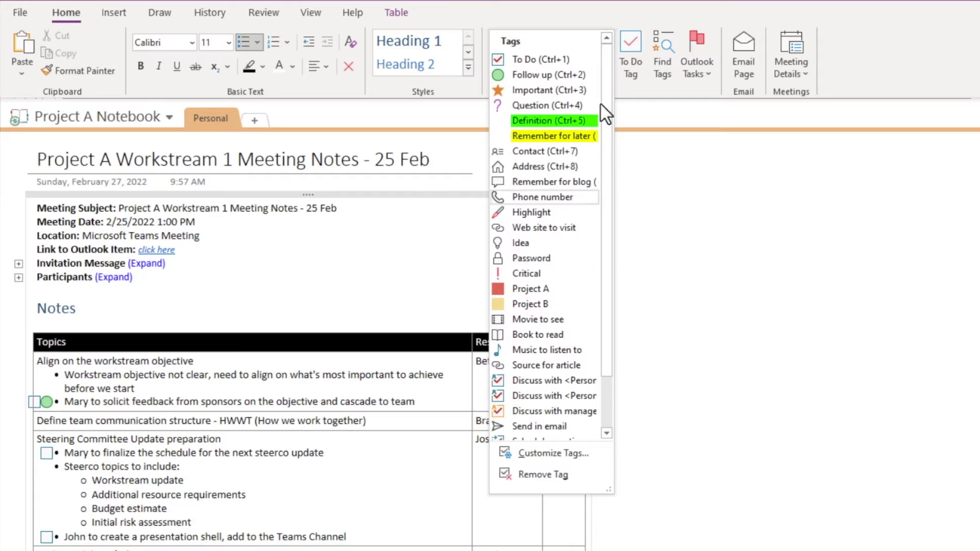
click(525, 473)
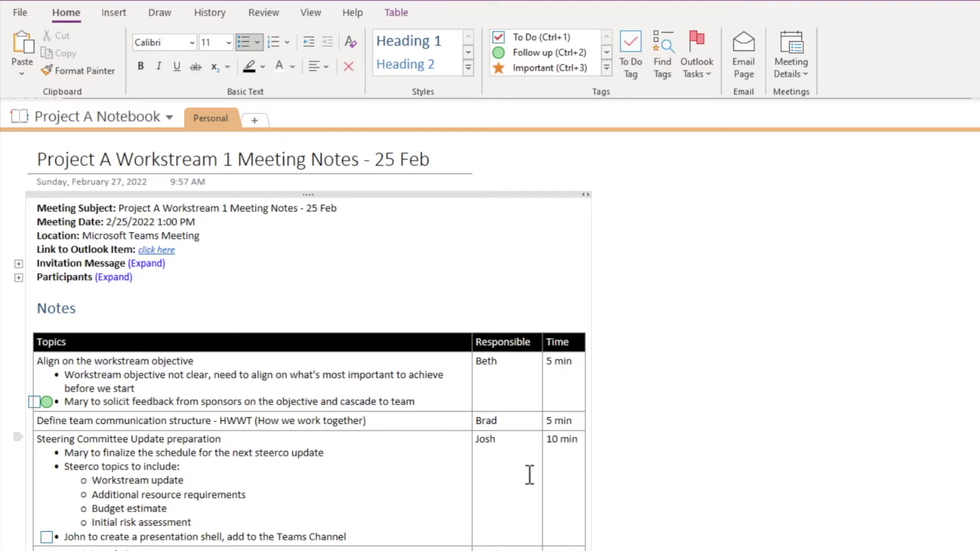
- Clear both tags from the solicit-feedback bullet with Remove Tag
click(157, 400)
right_click(158, 400)
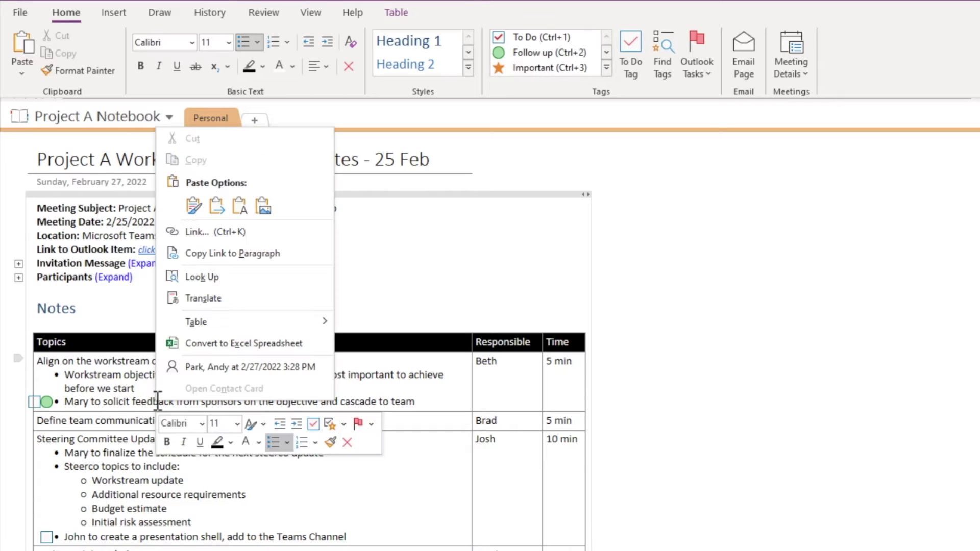
click(344, 424)
key(Up)
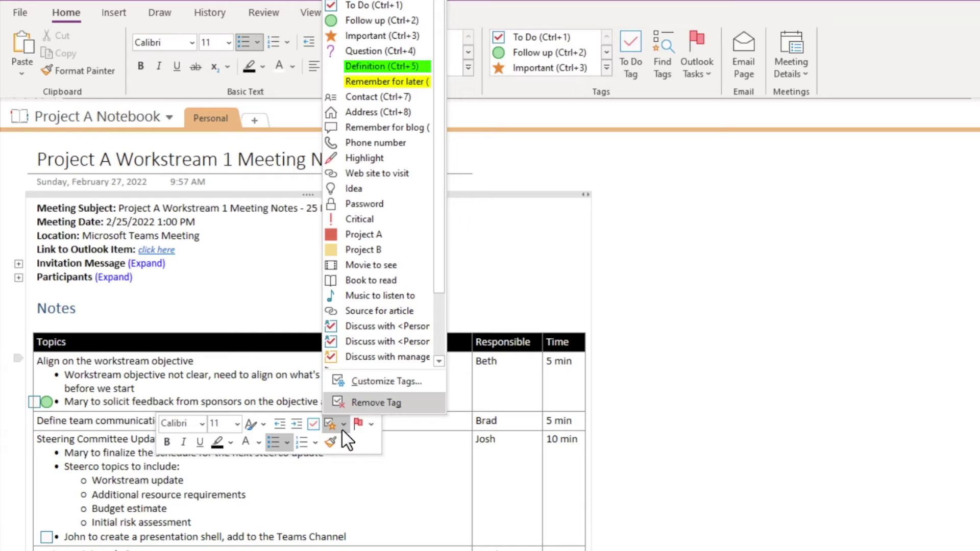
click(366, 403)
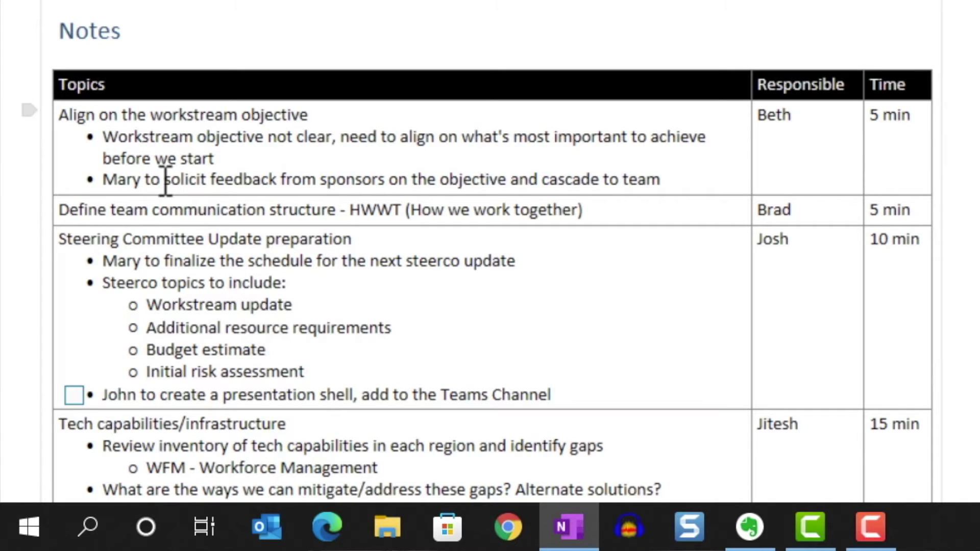
- Add To Do checkboxes (Ctrl+1) to the solicit-feedback and finalize-schedule bullets
key(ctrl+1)
click(160, 261)
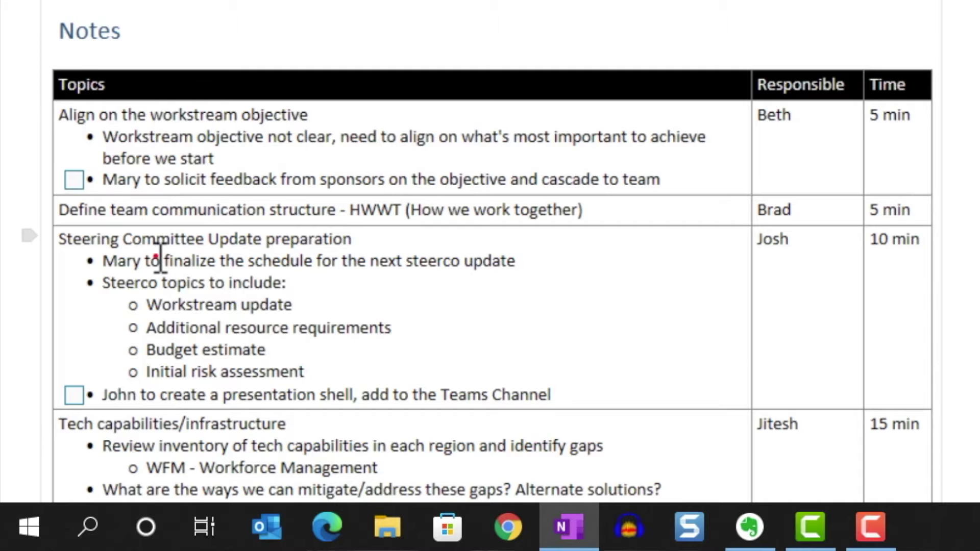
key(ctrl+1)
- Add Follow up tags (Ctrl+2) to the finalize-schedule and presentation-shell bullets
scroll(160, 261, down, 2)
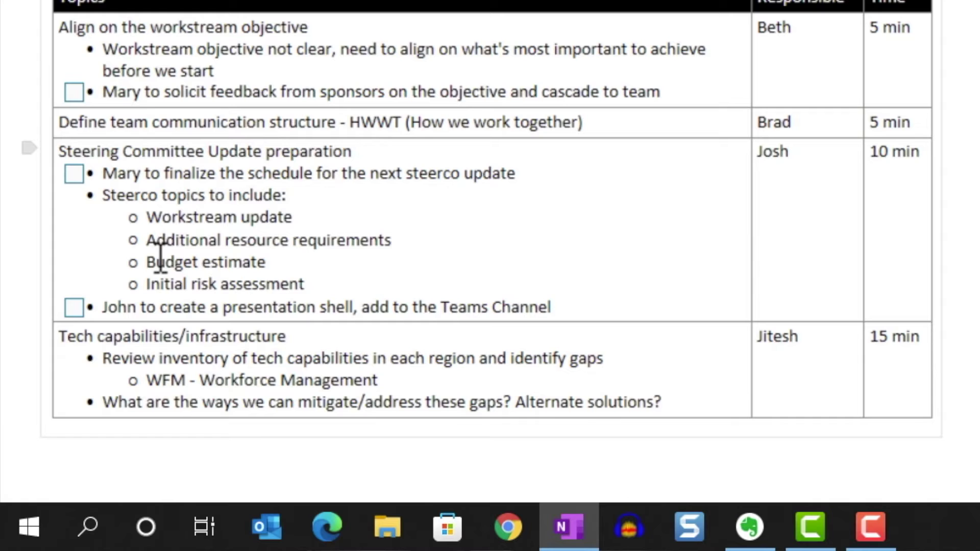
click(132, 92)
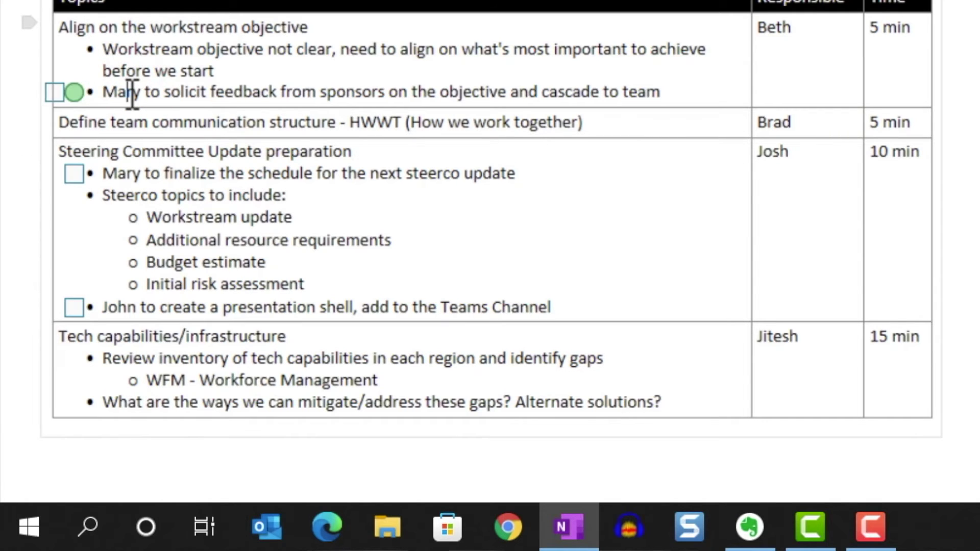
click(135, 173)
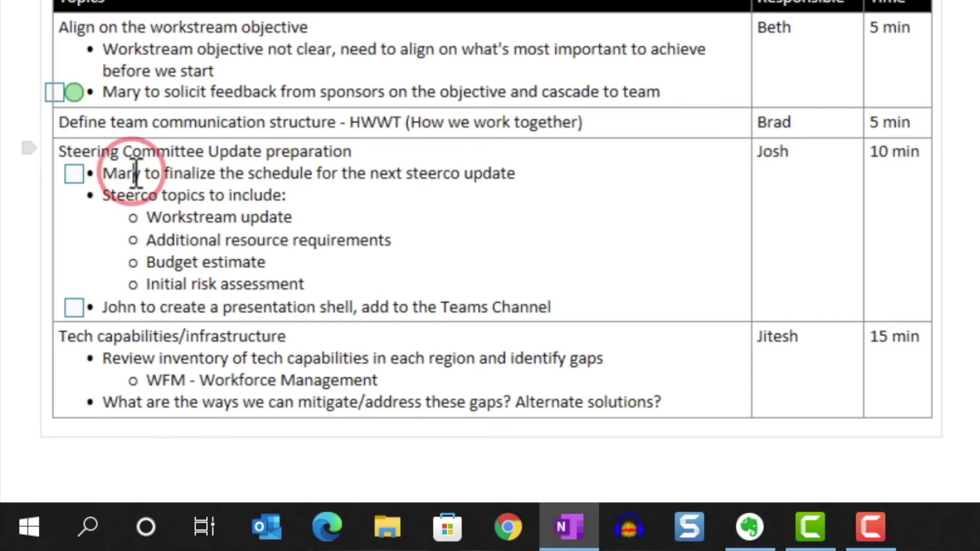
key(ctrl+2)
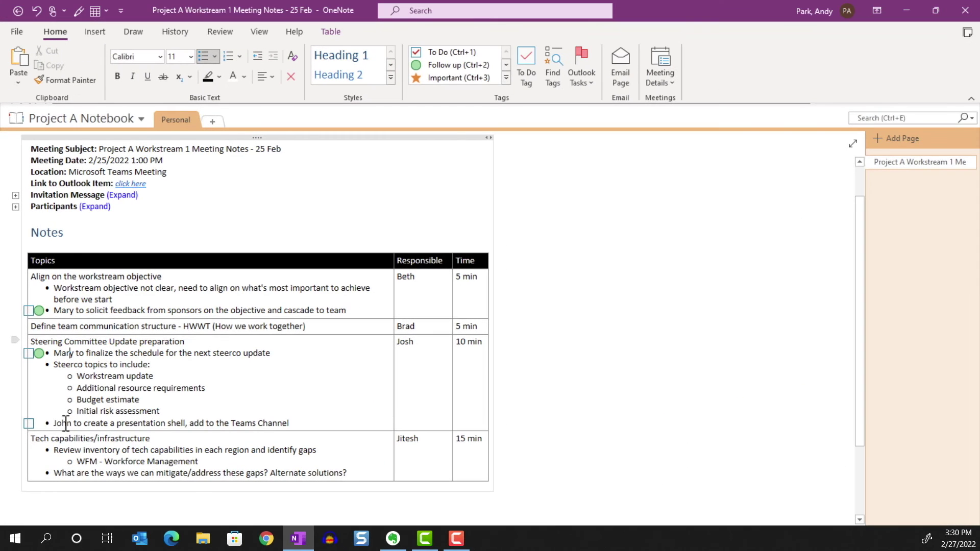
click(125, 308)
key(ctrl+2)
- Check off the solicit-feedback to-do and tag the mitigation question as a Question
click(29, 310)
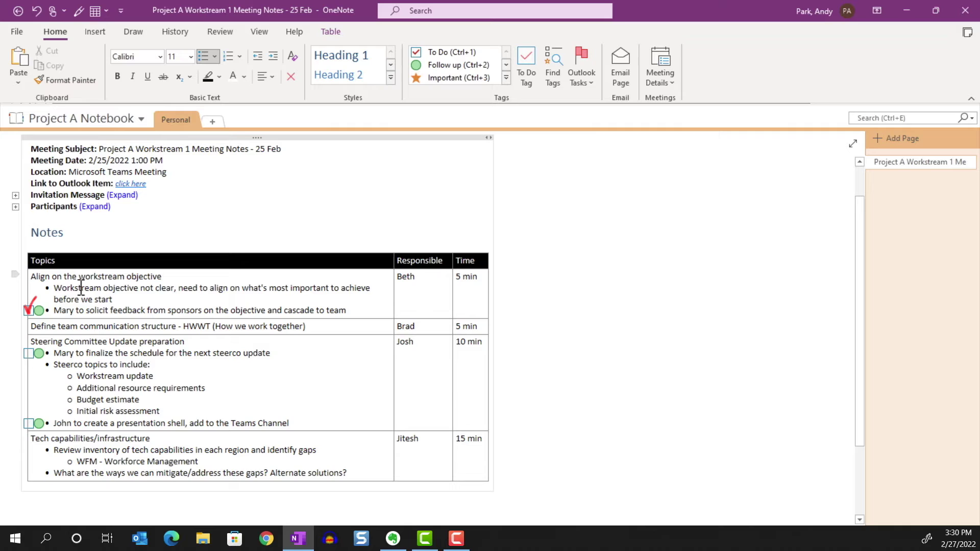
click(79, 288)
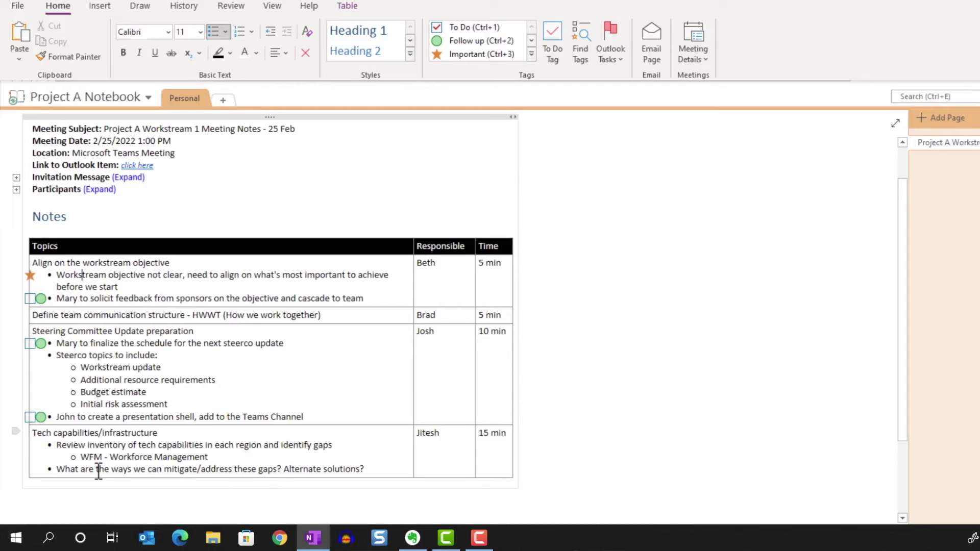
right_click(91, 474)
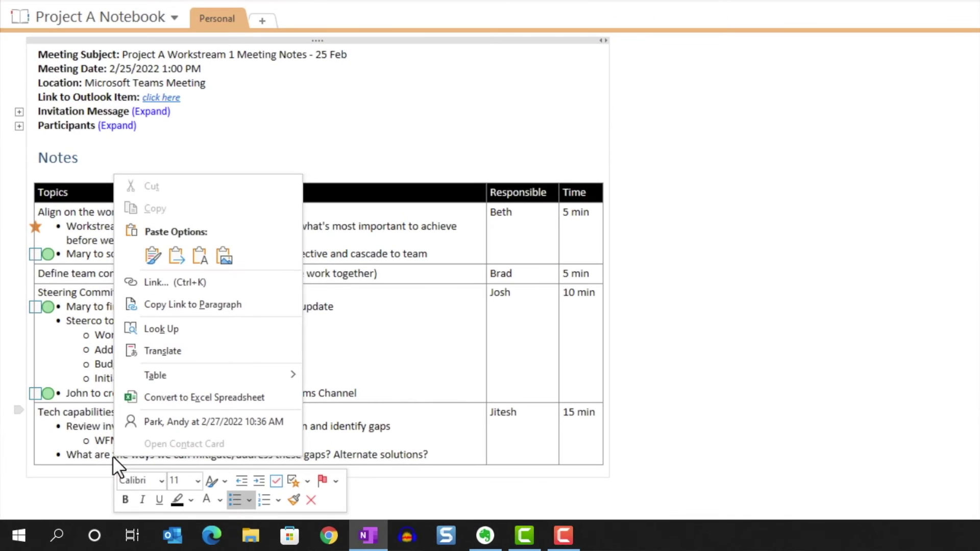
click(307, 480)
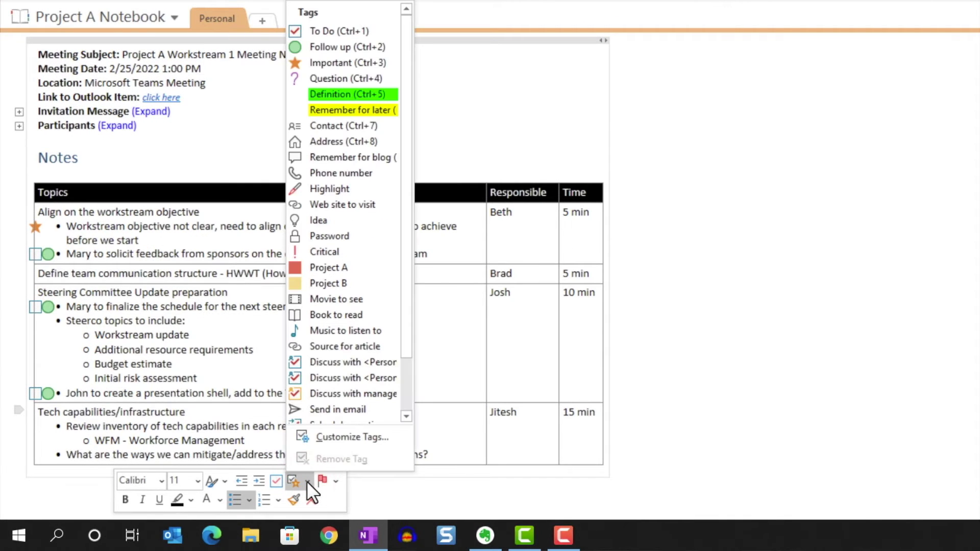
click(336, 80)
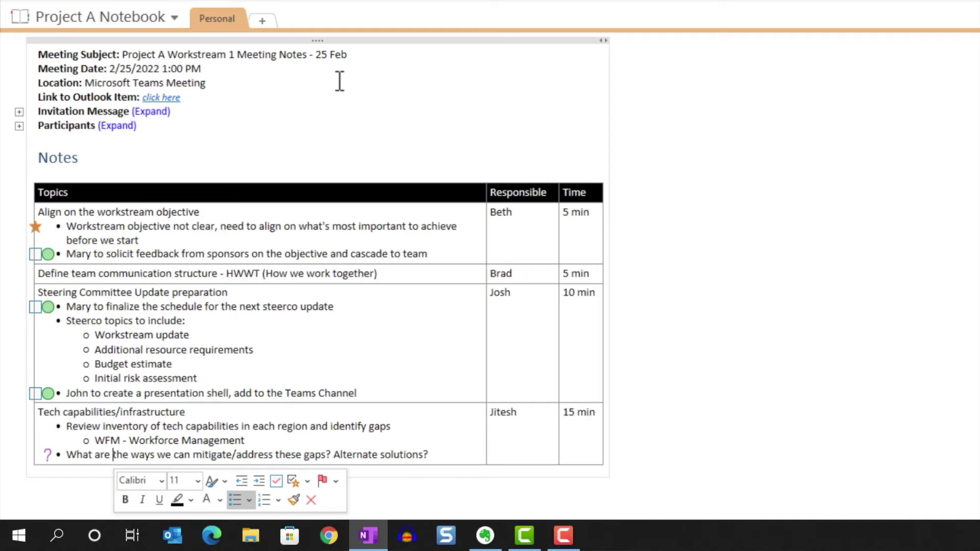
- Tag the 'WFM - Workforce Management' line as a Definition
click(145, 440)
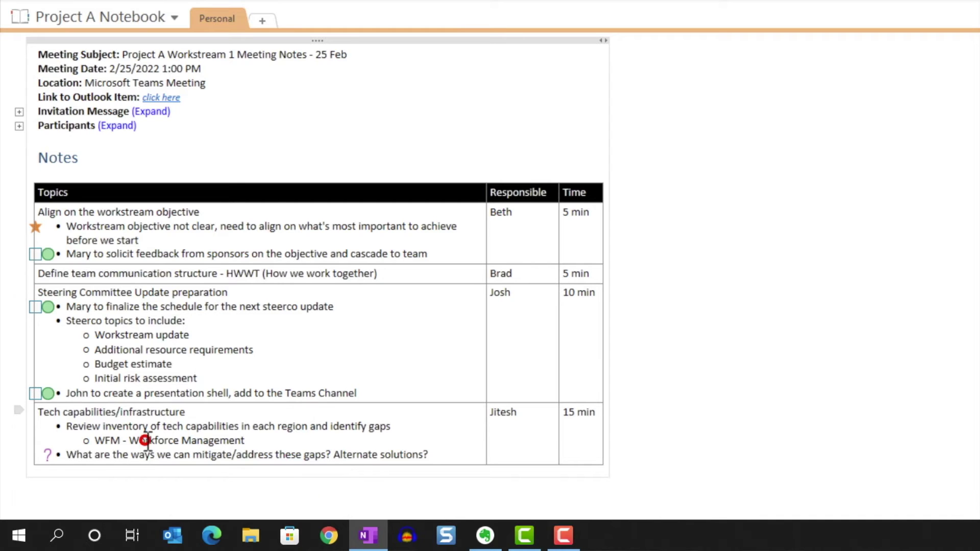
right_click(147, 440)
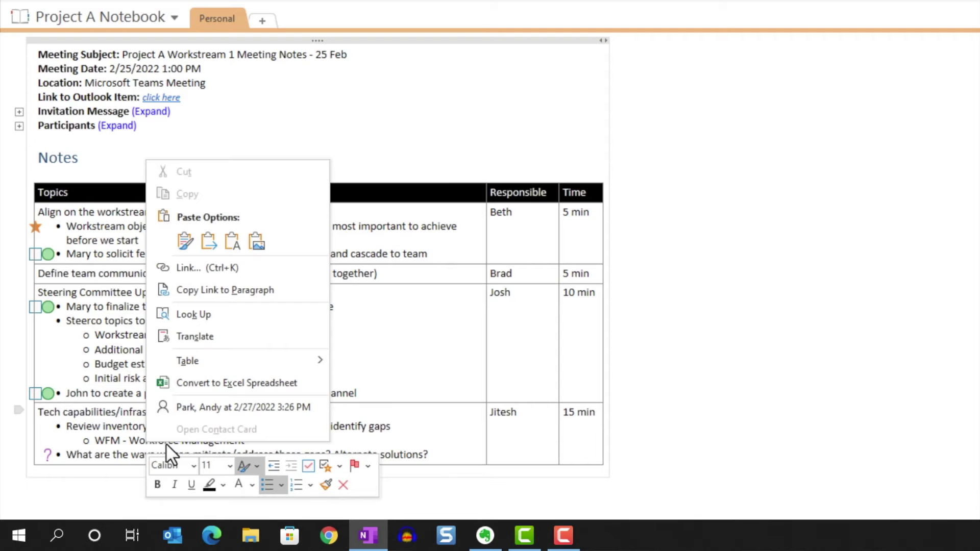
click(339, 467)
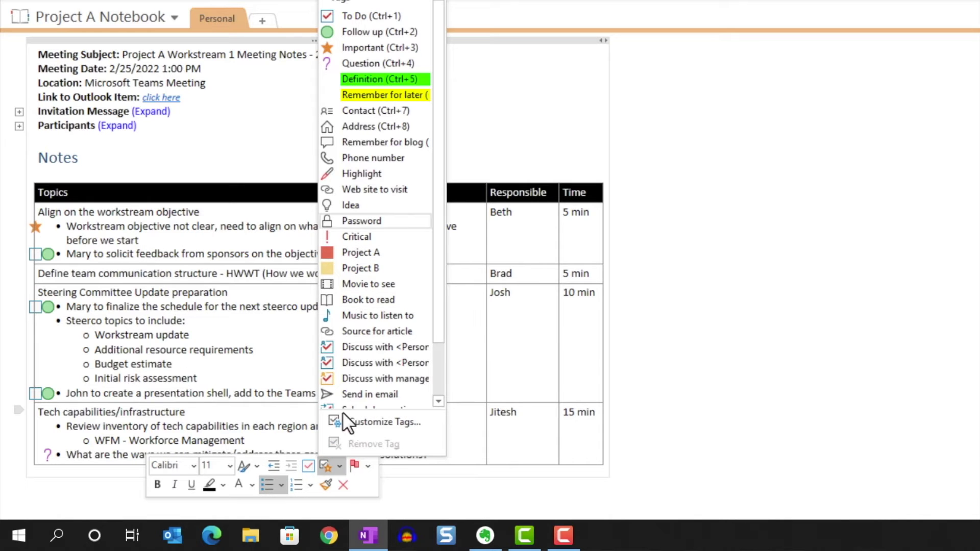
click(367, 77)
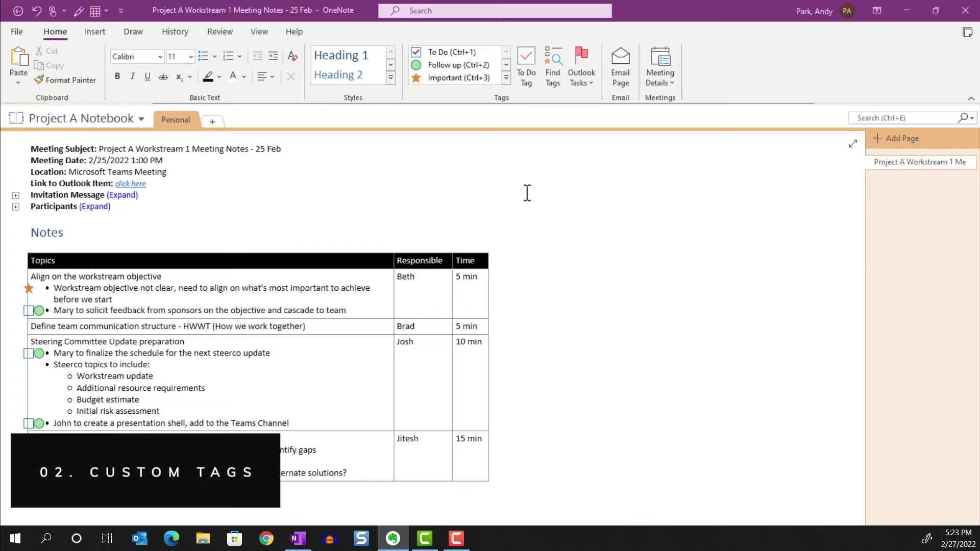
- Open Customize Tags from the Home Tags gallery
click(521, 163)
click(506, 78)
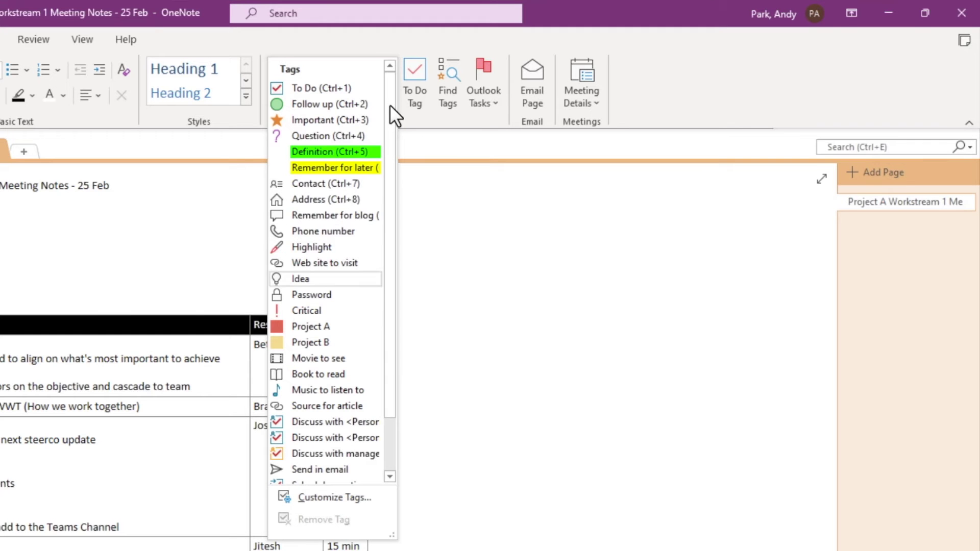
click(332, 501)
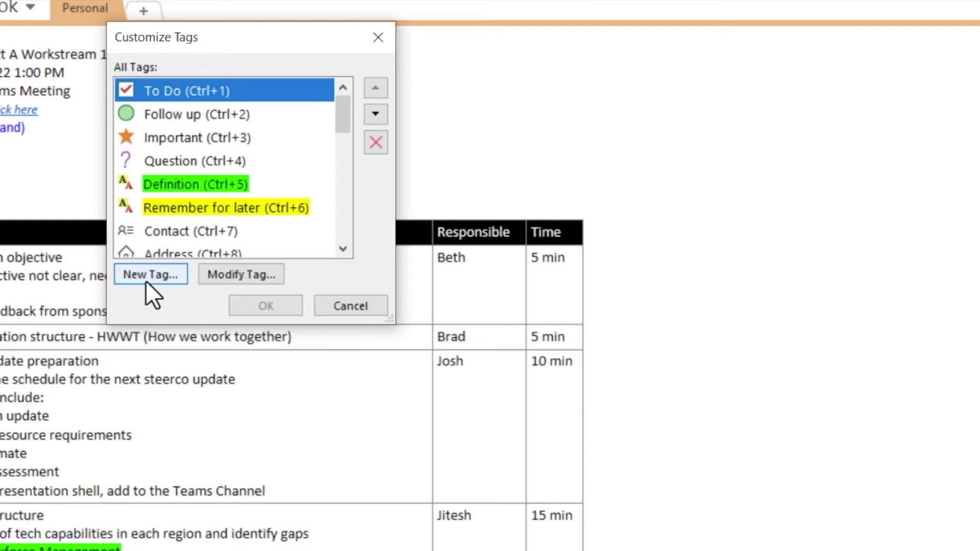
- Add a new tag 'Super Important' with a red square symbol, green font and yellow highlight
click(146, 282)
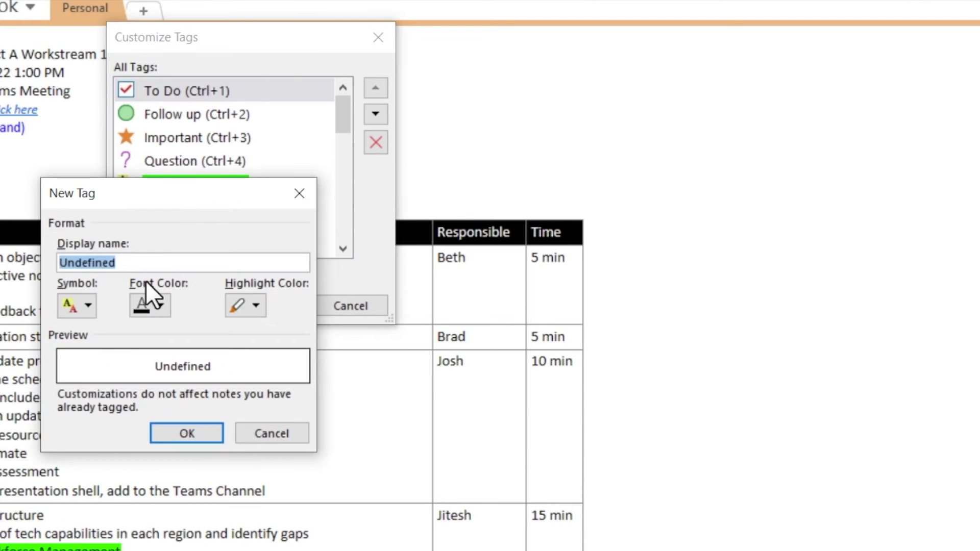
text(Super Important)
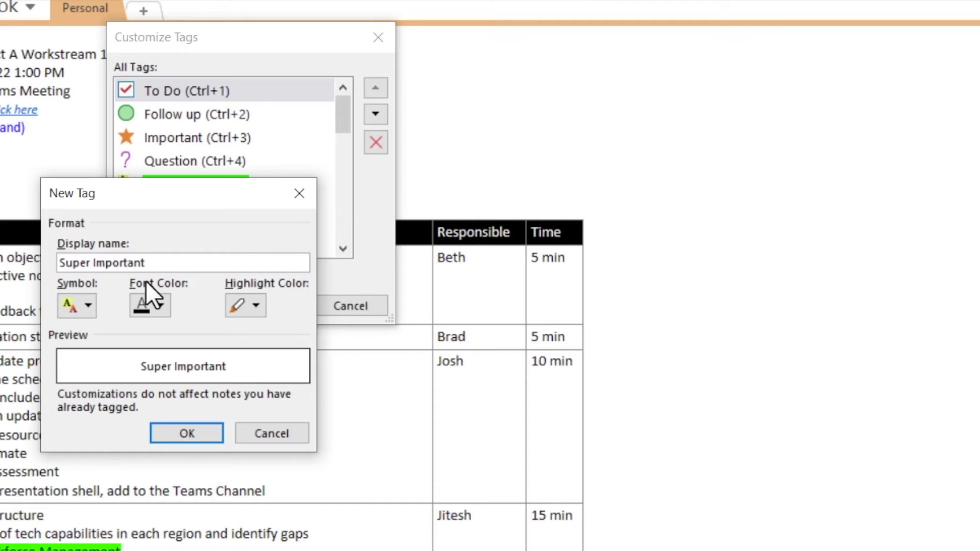
click(85, 309)
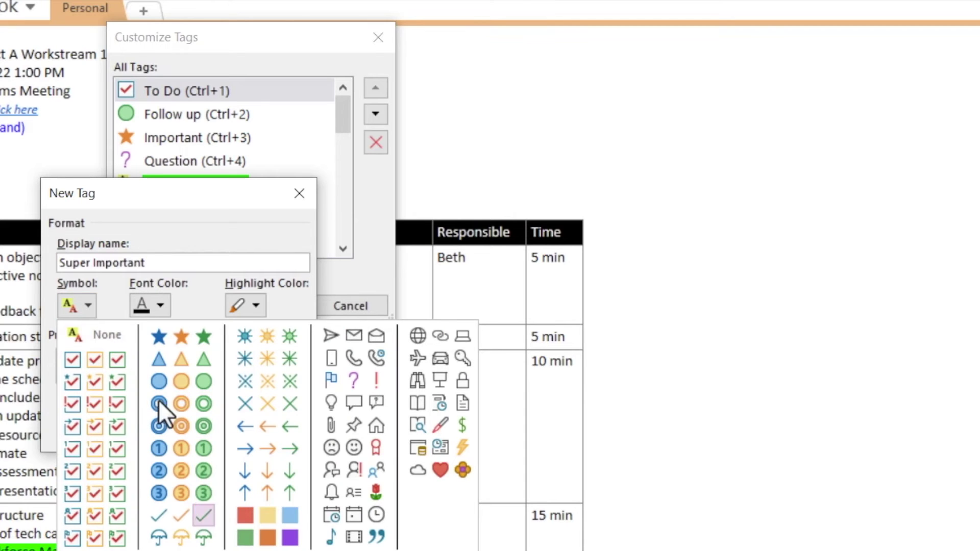
click(249, 516)
click(155, 304)
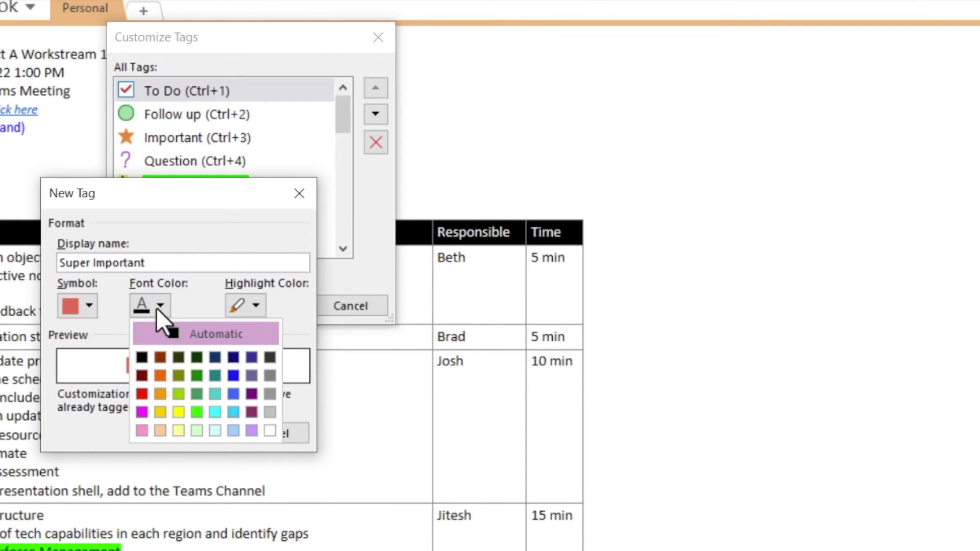
click(198, 394)
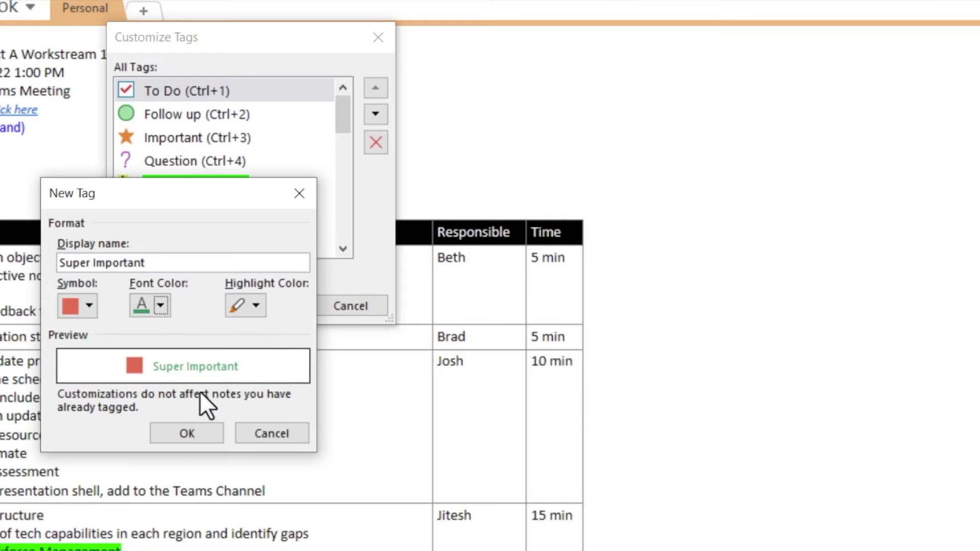
click(256, 305)
click(236, 357)
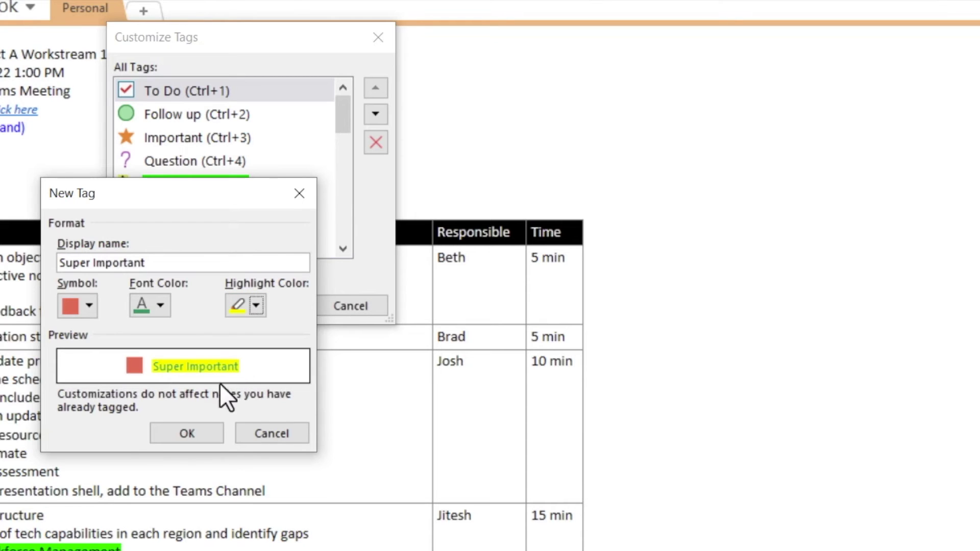
click(186, 433)
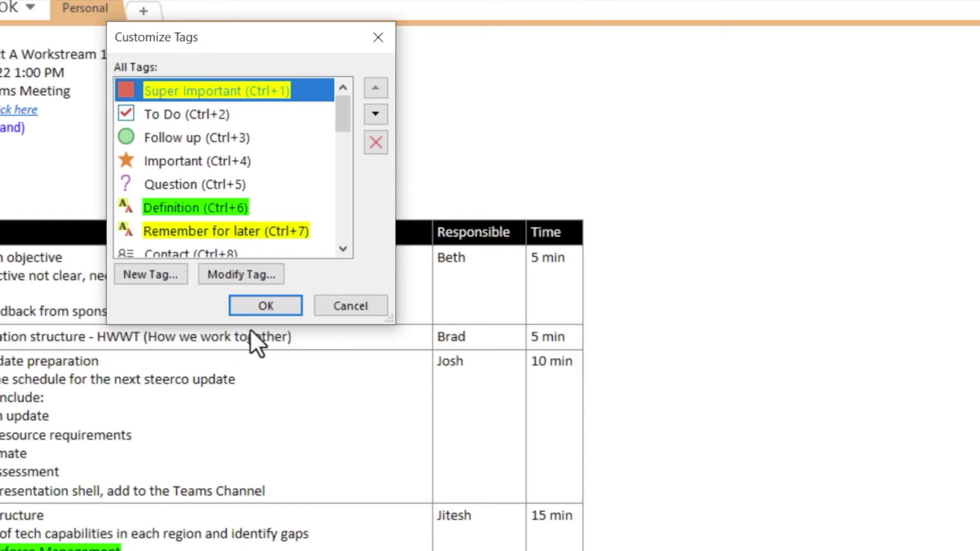
- Move Super Important down seven places to sit below Contact as Ctrl+8
click(377, 113)
click(377, 114)
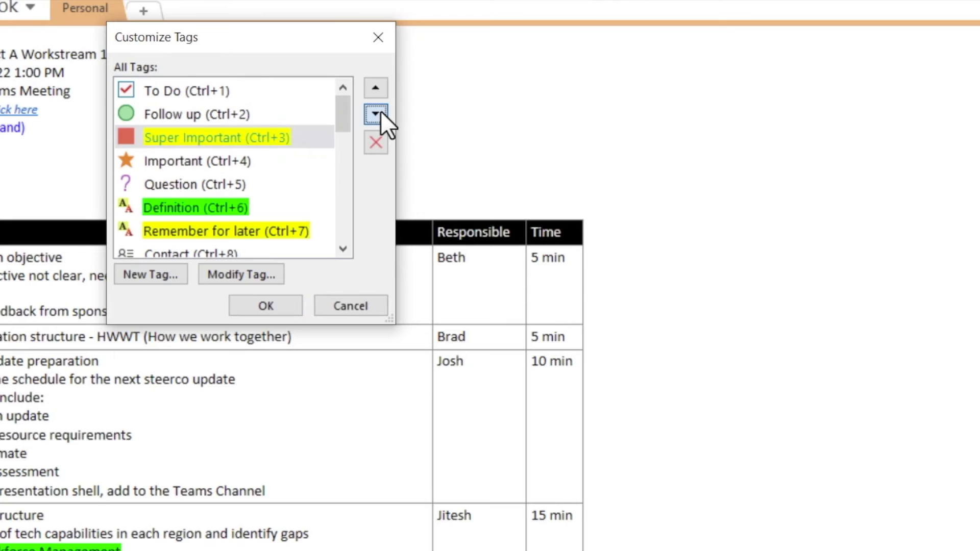
click(381, 112)
click(380, 113)
click(380, 112)
click(381, 112)
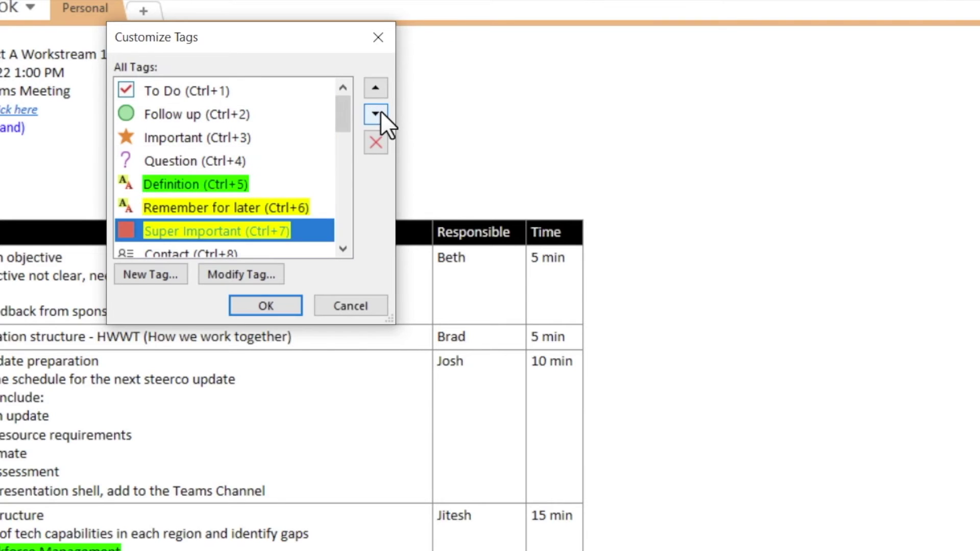
click(380, 112)
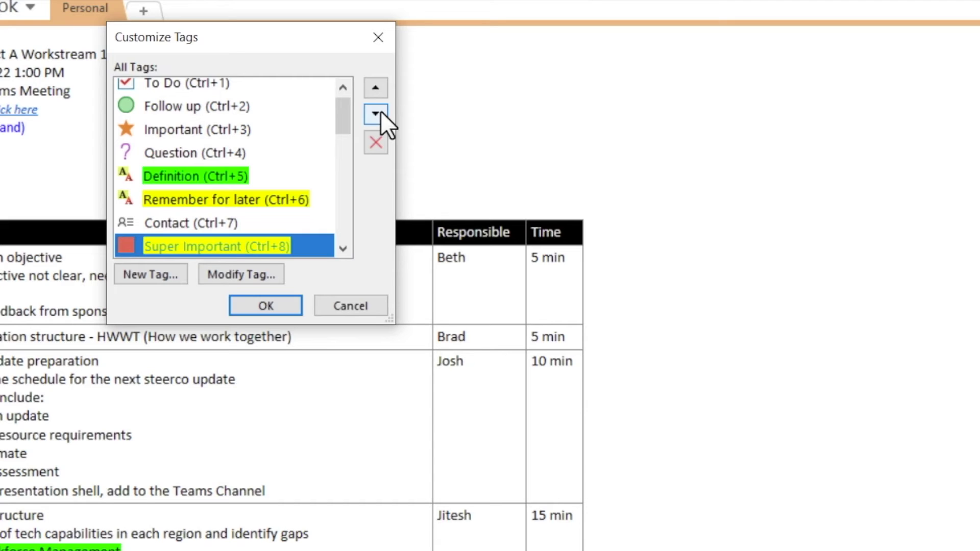
click(225, 128)
- Rename the tag to 'Super duper Important' with a red checkbox symbol, then delete it
click(201, 246)
click(244, 271)
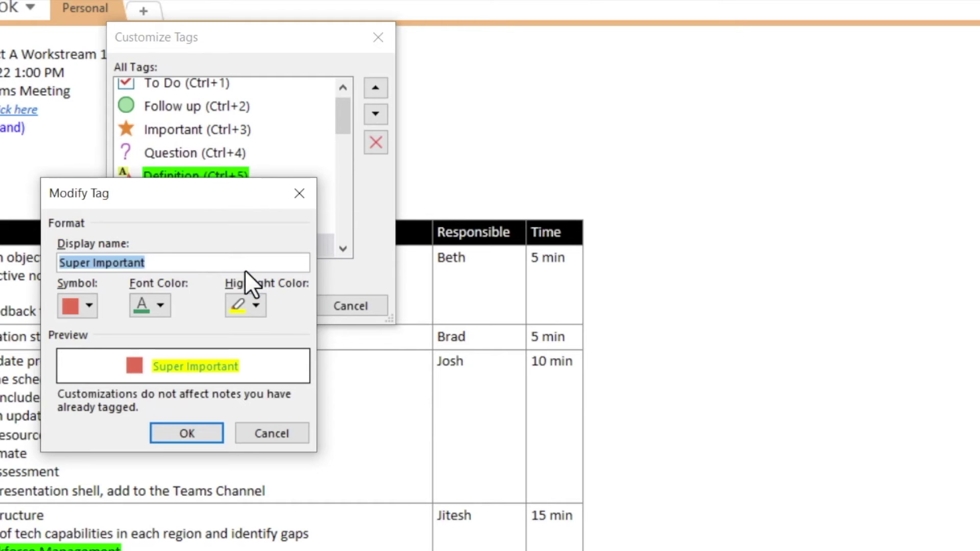
click(93, 262)
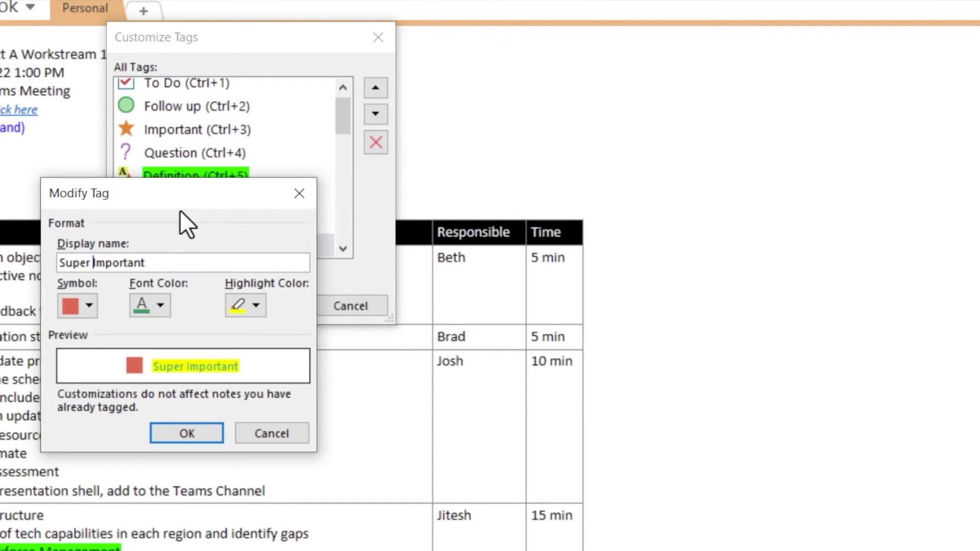
text(duper)
click(95, 306)
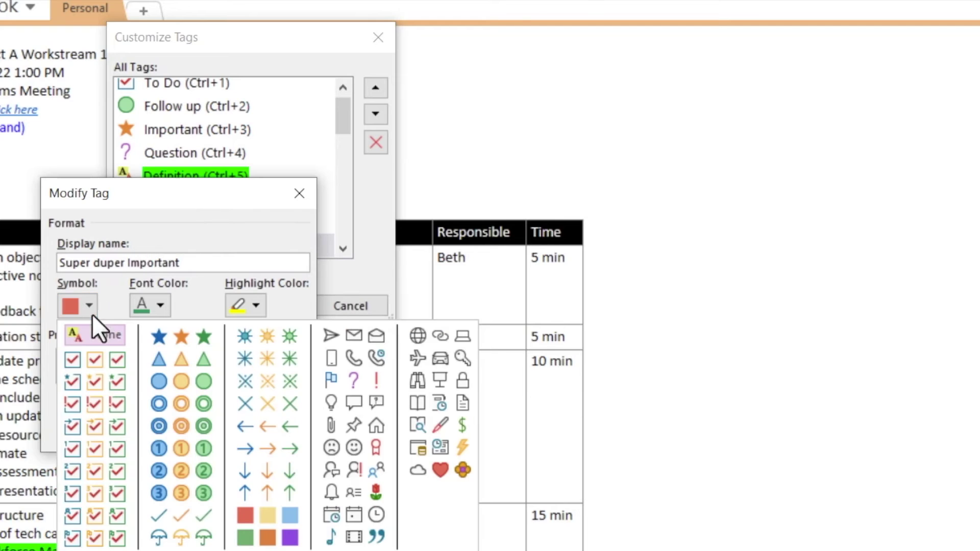
click(94, 361)
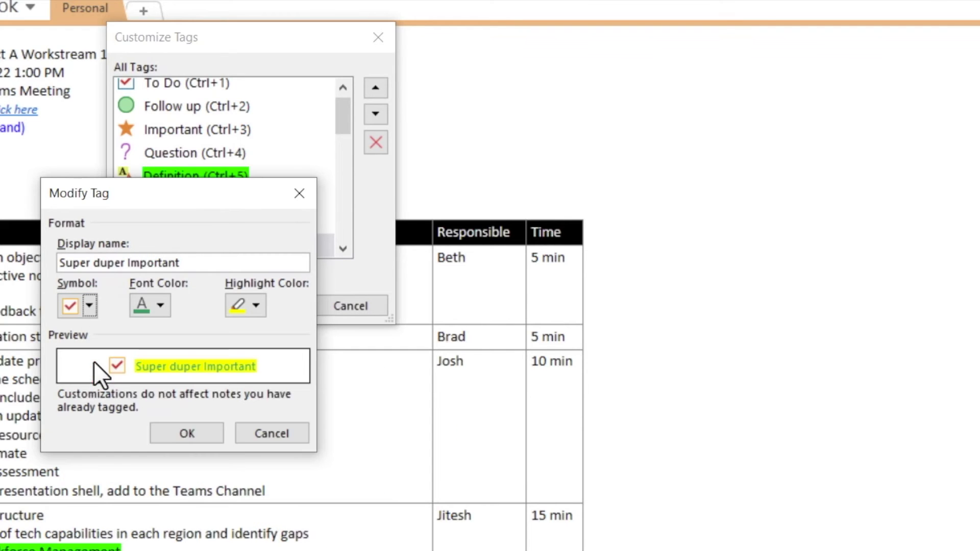
click(183, 430)
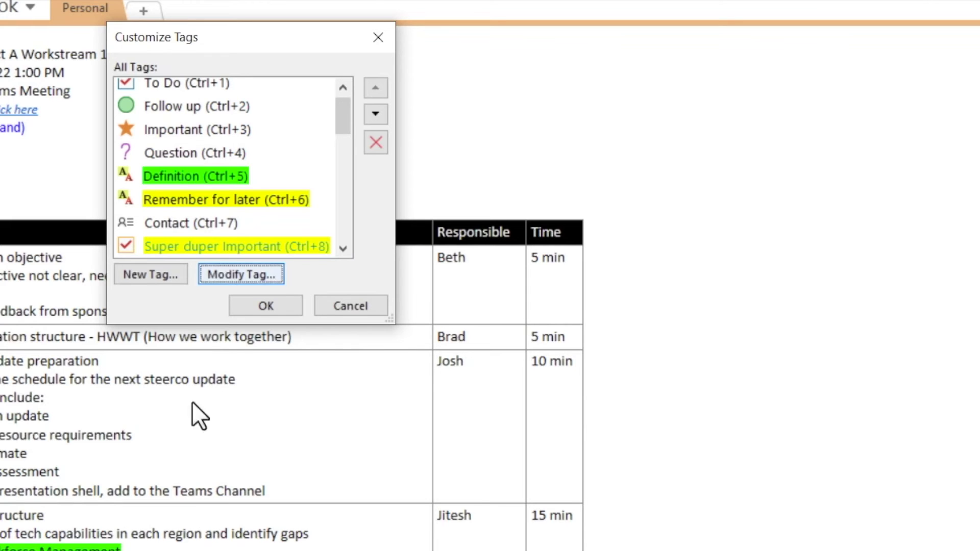
click(246, 245)
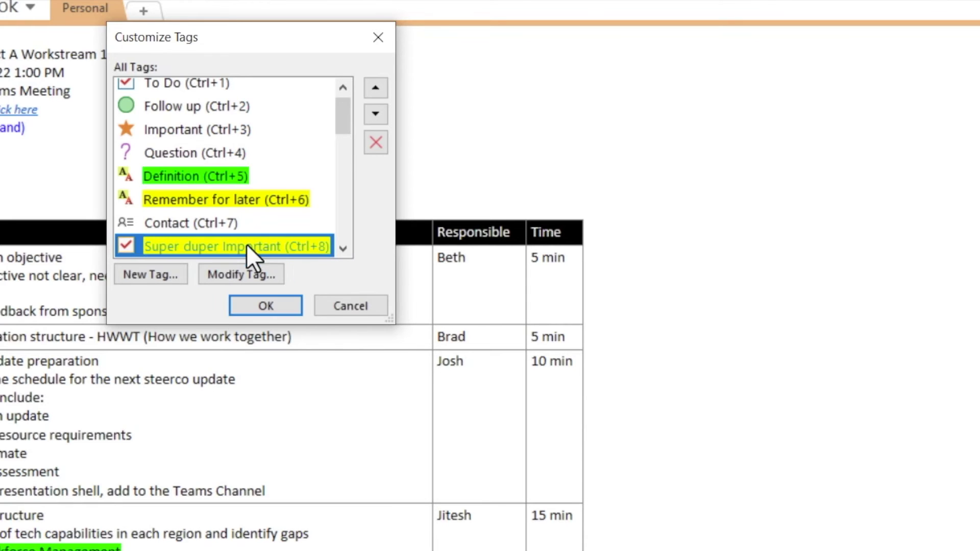
click(371, 143)
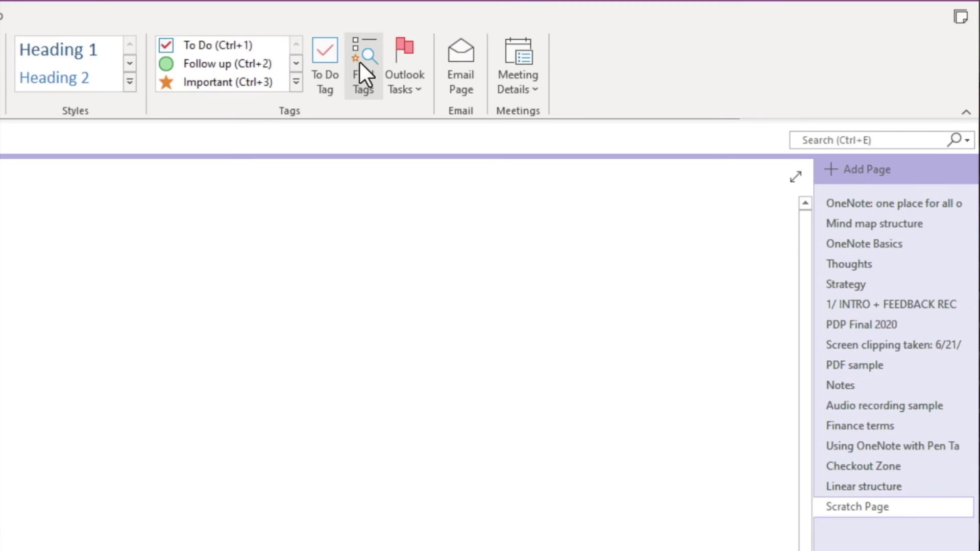
- In Tags Summary, keep grouping by Tag name and collapse In Attendance to reveal Question and Remember
click(360, 60)
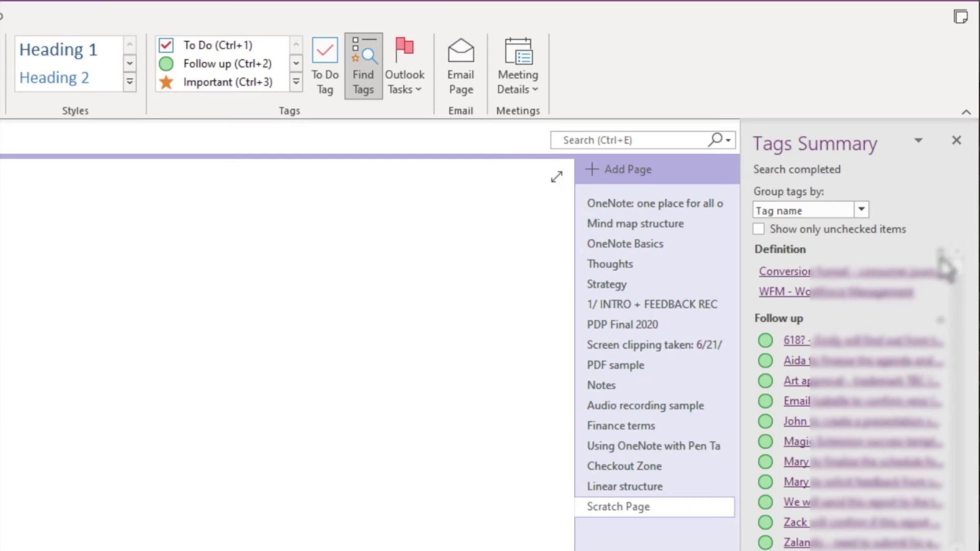
mouse_move(957, 268)
mouse_down()
mouse_move(963, 296)
mouse_move(956, 271)
mouse_up()
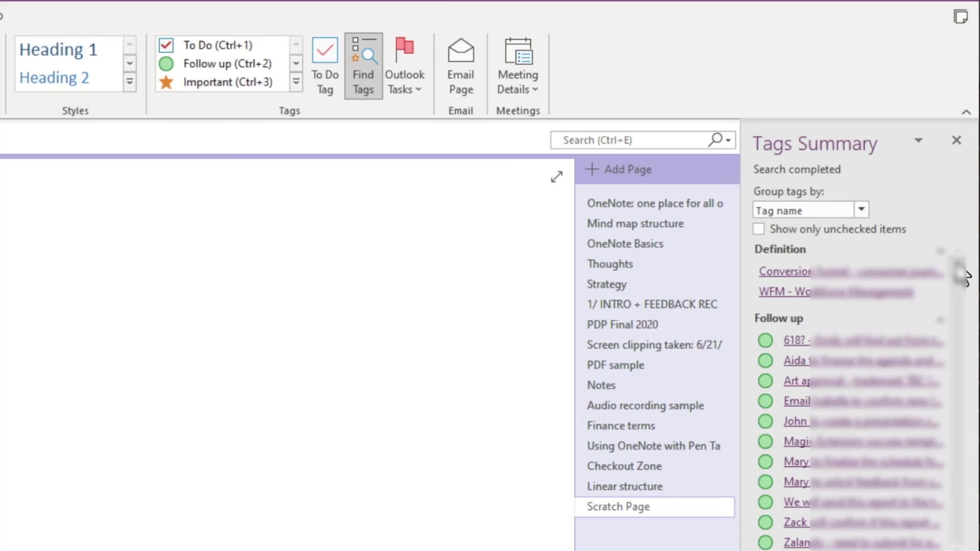
click(861, 209)
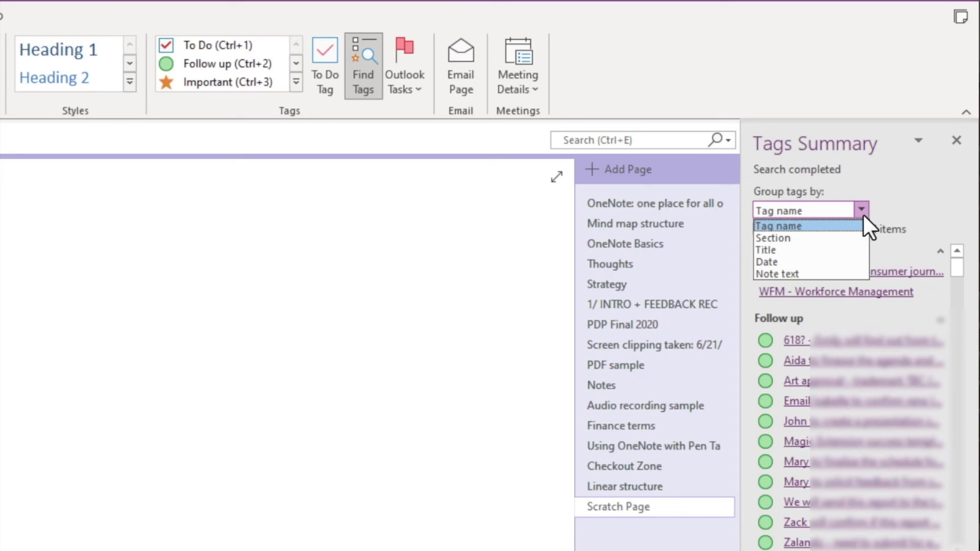
click(904, 206)
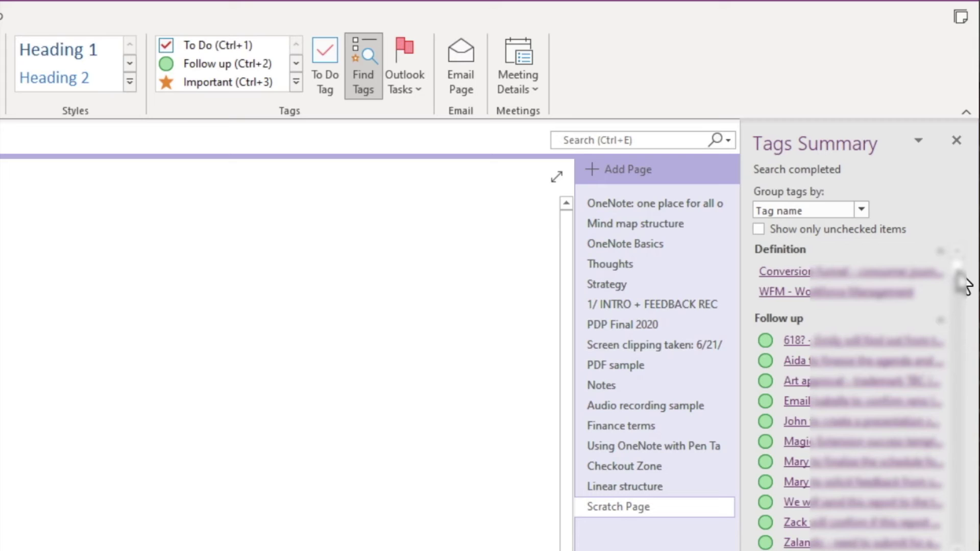
scroll(959, 278, down, 2)
scroll(962, 286, down, 6)
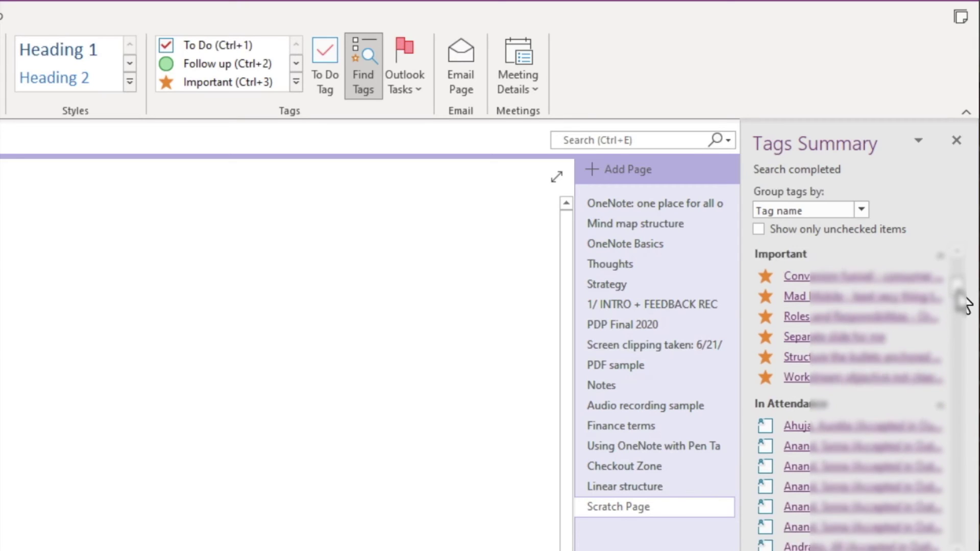
click(940, 376)
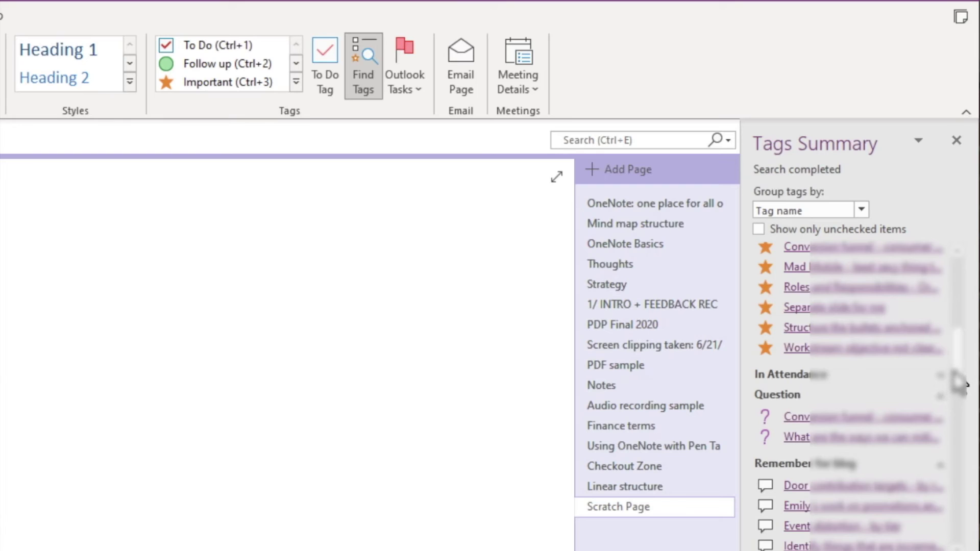
drag(951, 372, 957, 404)
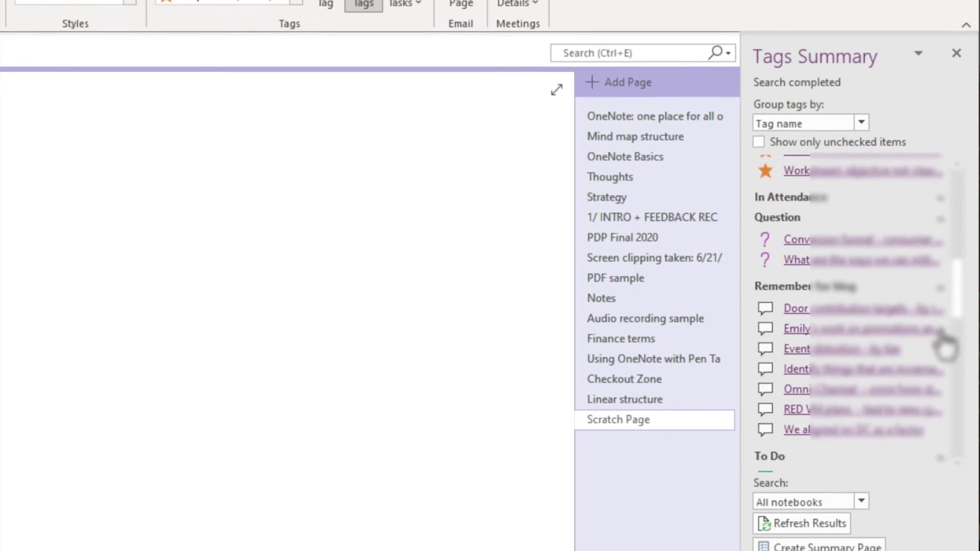
- Limit the tag search to Today's notes, collapse In Attendance, and create a summary page
click(861, 414)
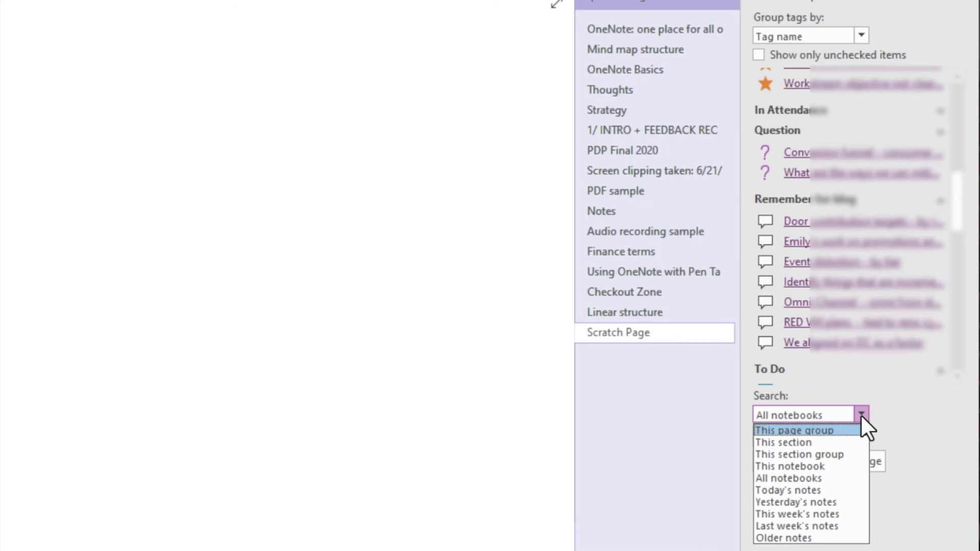
click(793, 464)
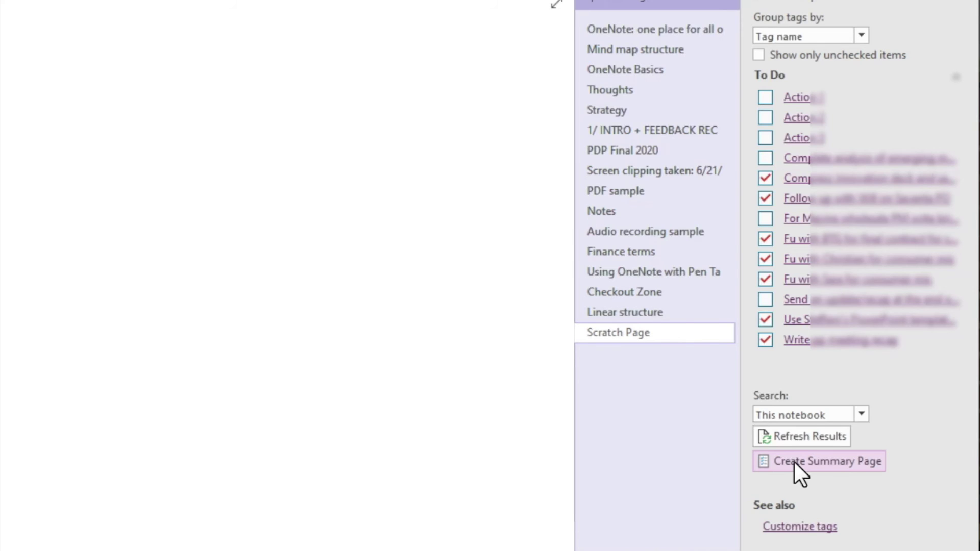
click(864, 412)
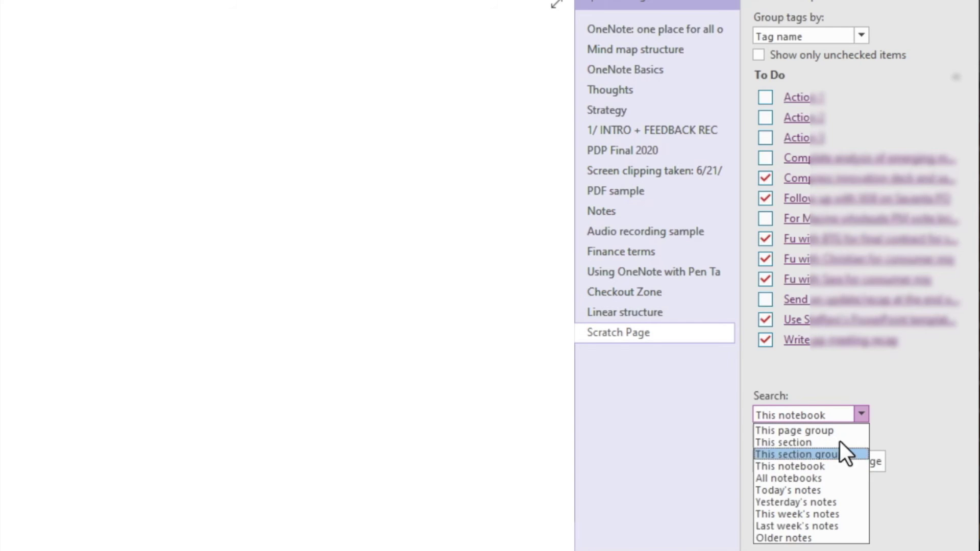
click(796, 491)
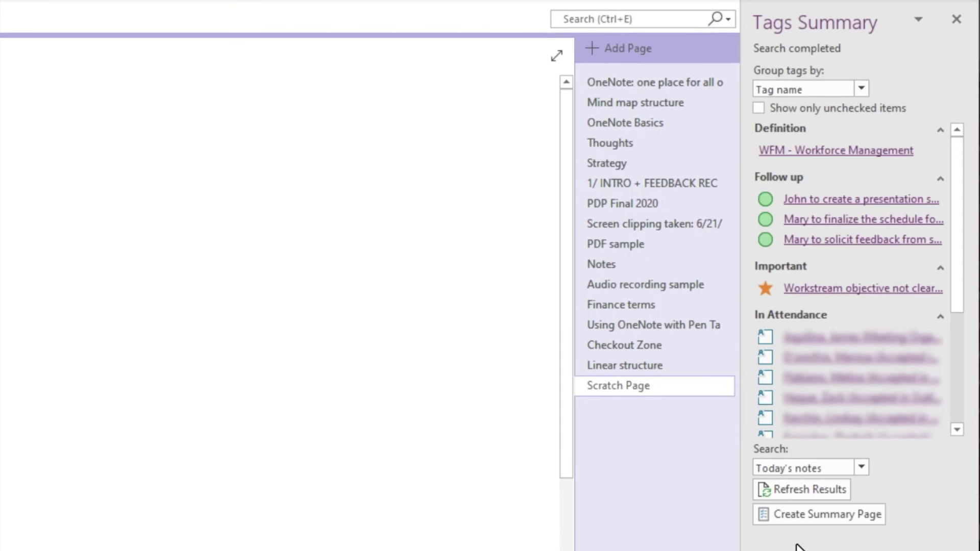
click(940, 316)
drag(955, 319, 951, 371)
click(831, 512)
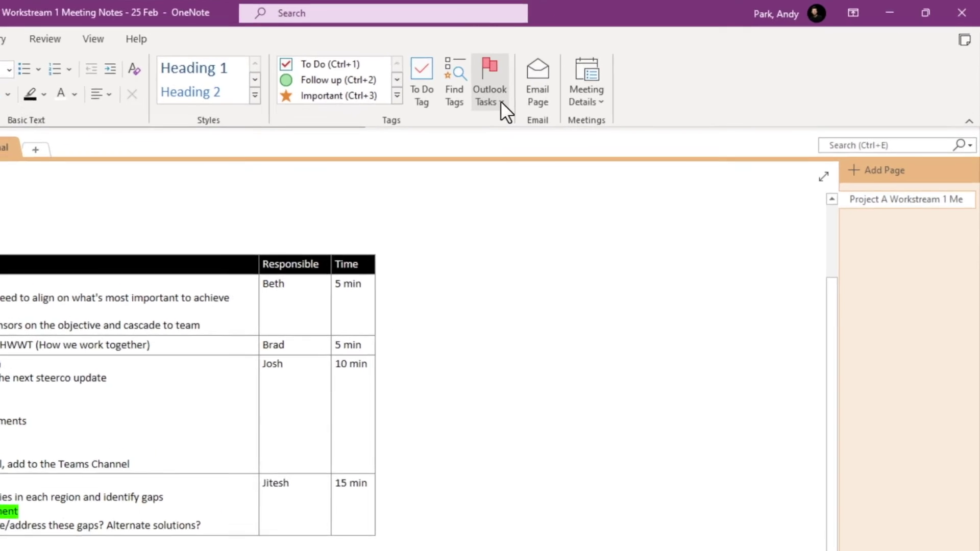
- Flag 'Review inventory of tech capabilities' as an Outlook task due Today
click(314, 143)
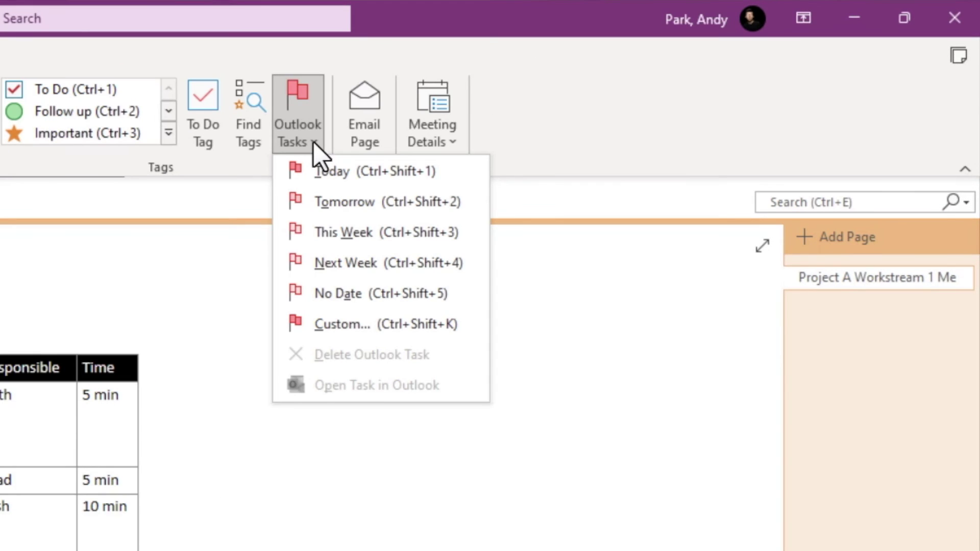
click(313, 144)
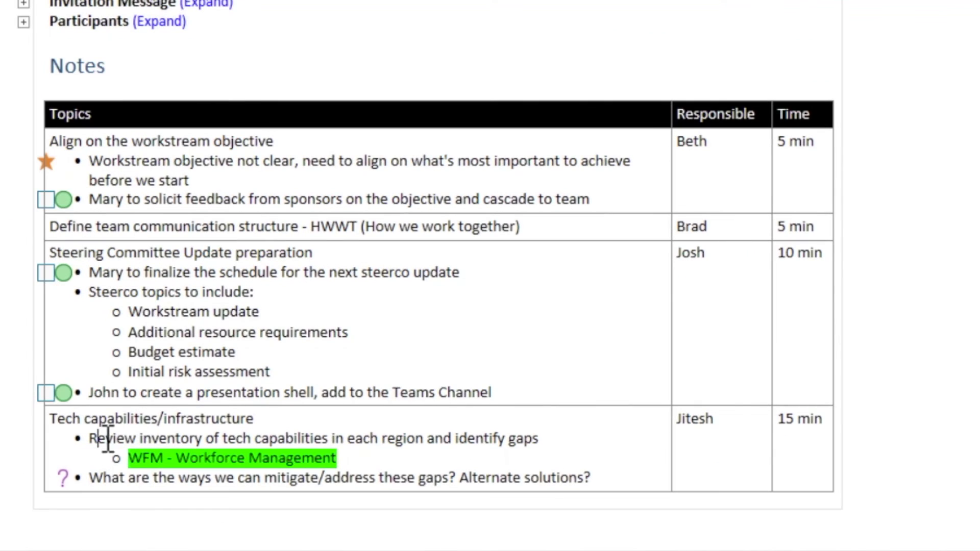
click(591, 80)
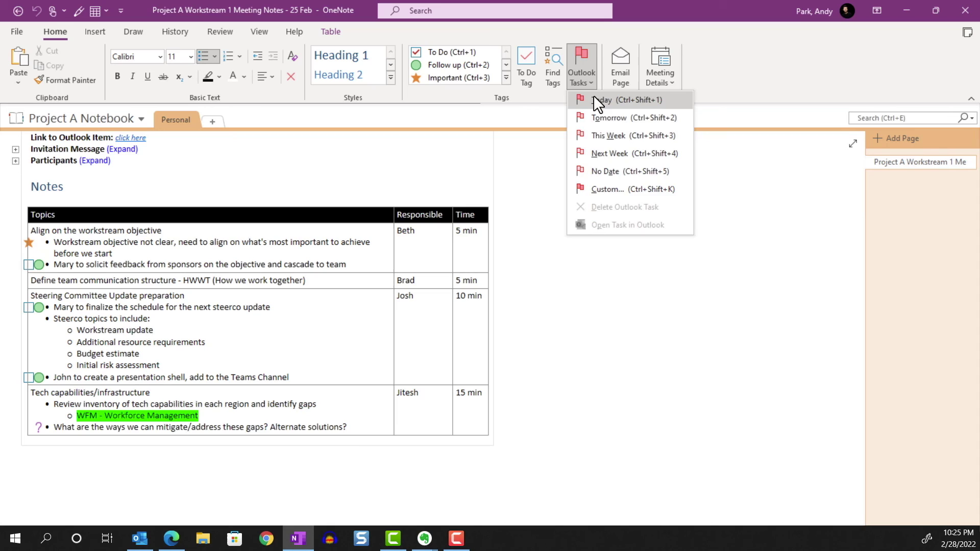
click(597, 101)
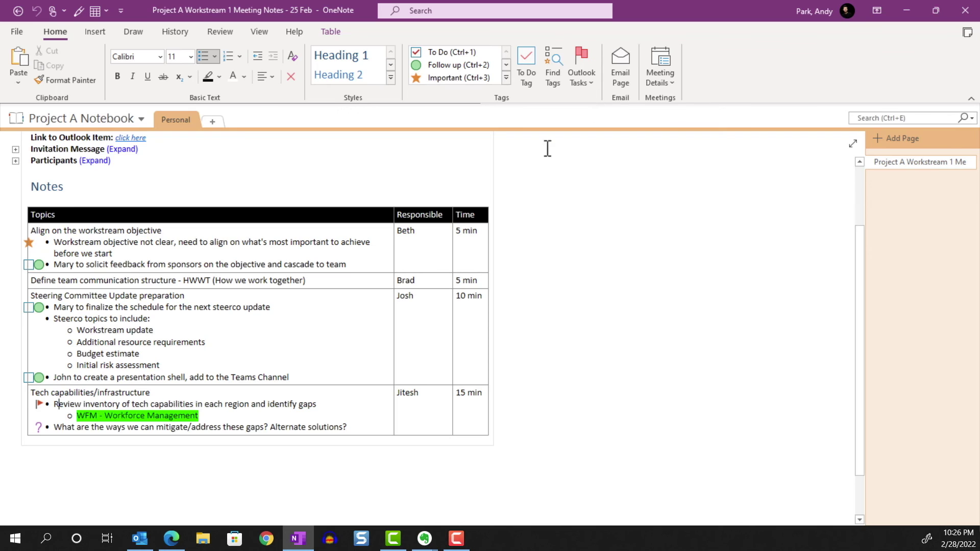
- Confirm the 'Review inventory' task is in Outlook's To-Do List, then switch to To Do in Edge
click(140, 542)
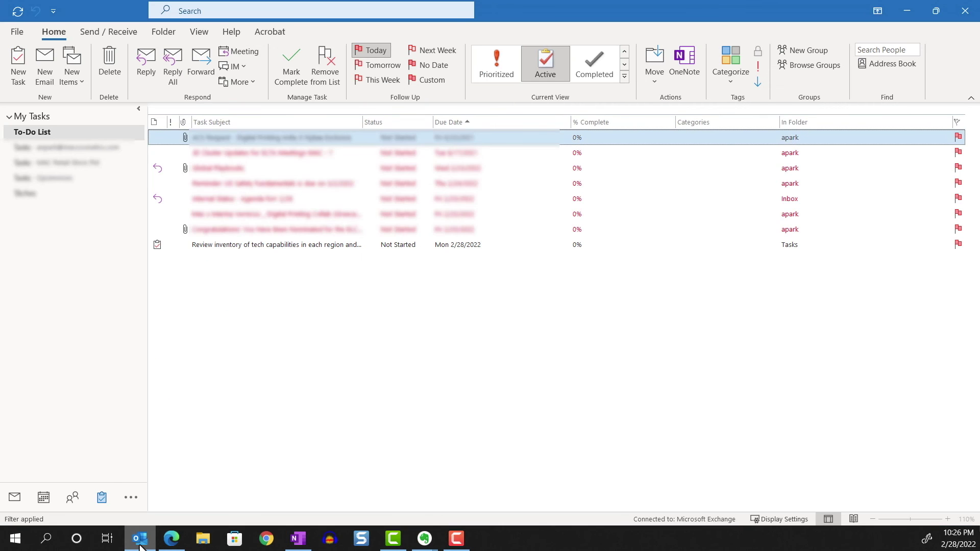
click(102, 498)
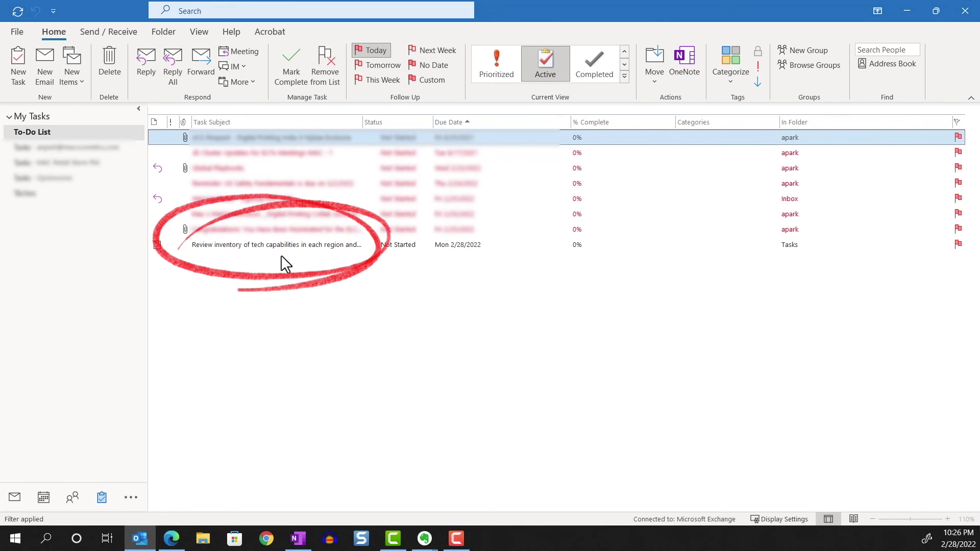
click(171, 544)
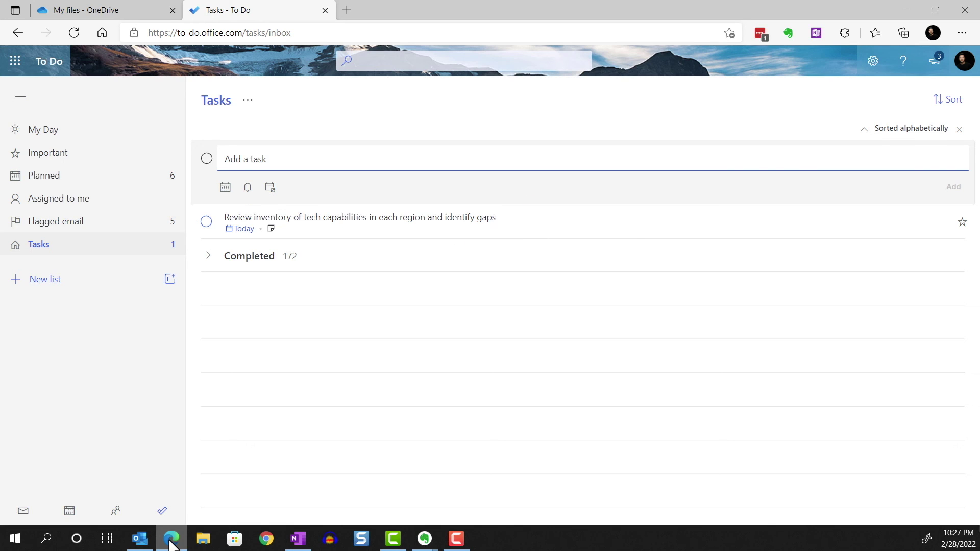
- Tick off 'Review inventory of tech capabilities' in the To Do Tasks list, raising Completed to 173
click(206, 221)
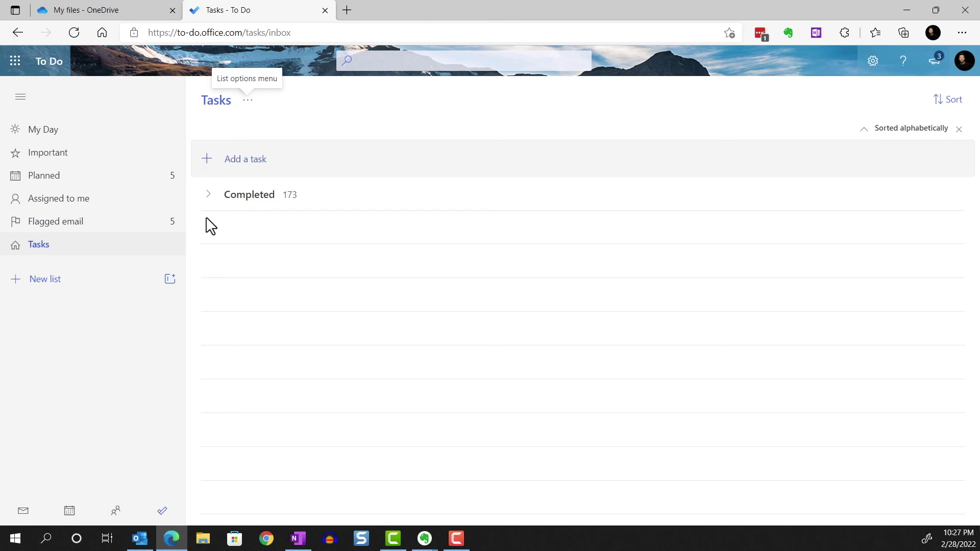
- Open the Review inventory bullet's linked task in Outlook from OneNote's Outlook Tasks menu
click(299, 540)
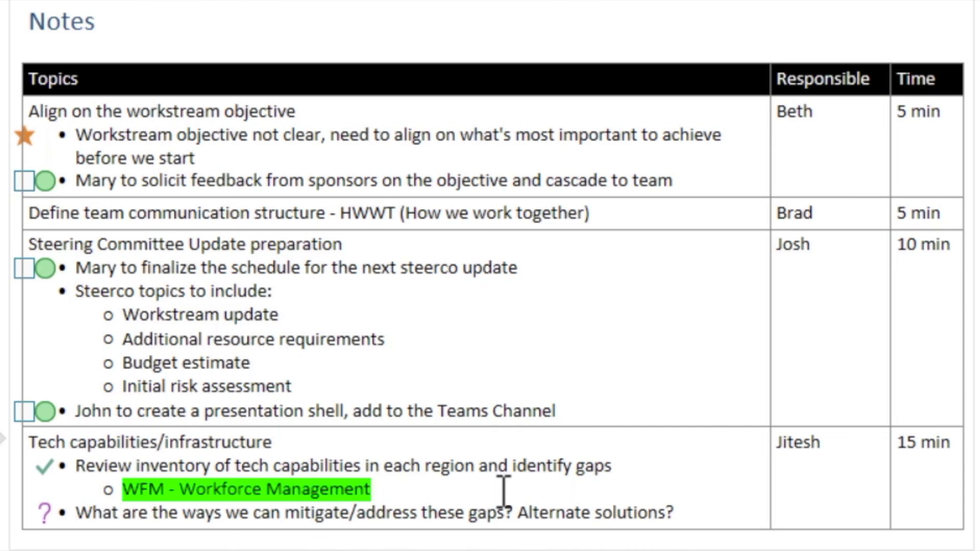
click(201, 465)
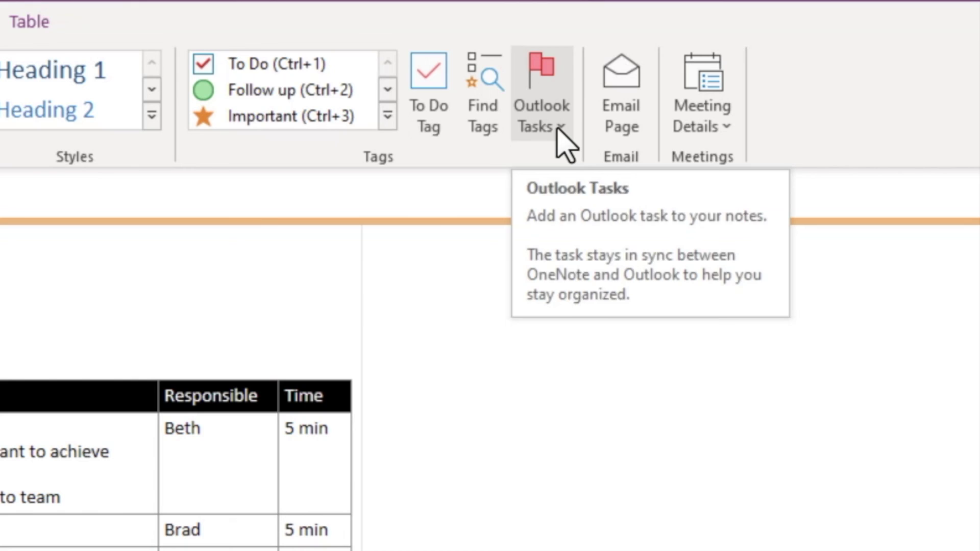
click(558, 129)
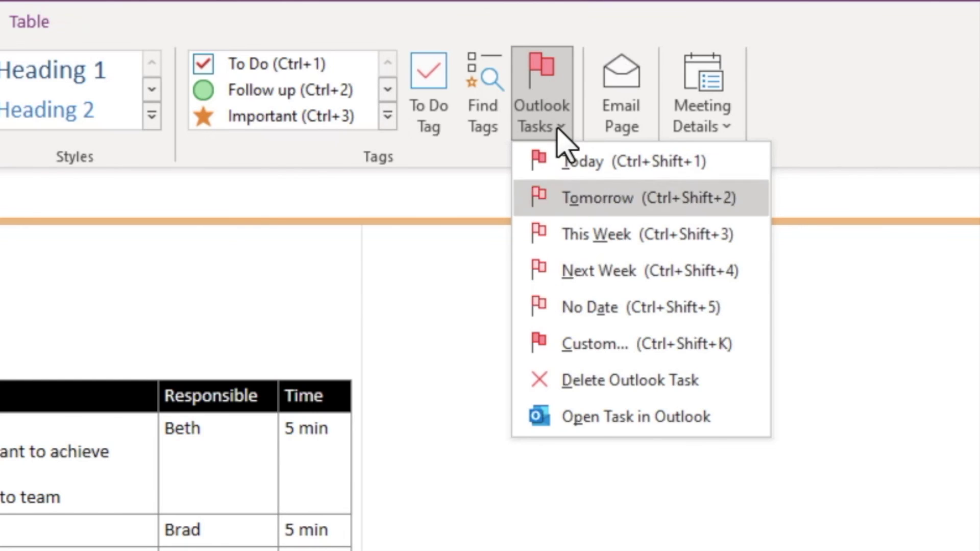
click(622, 417)
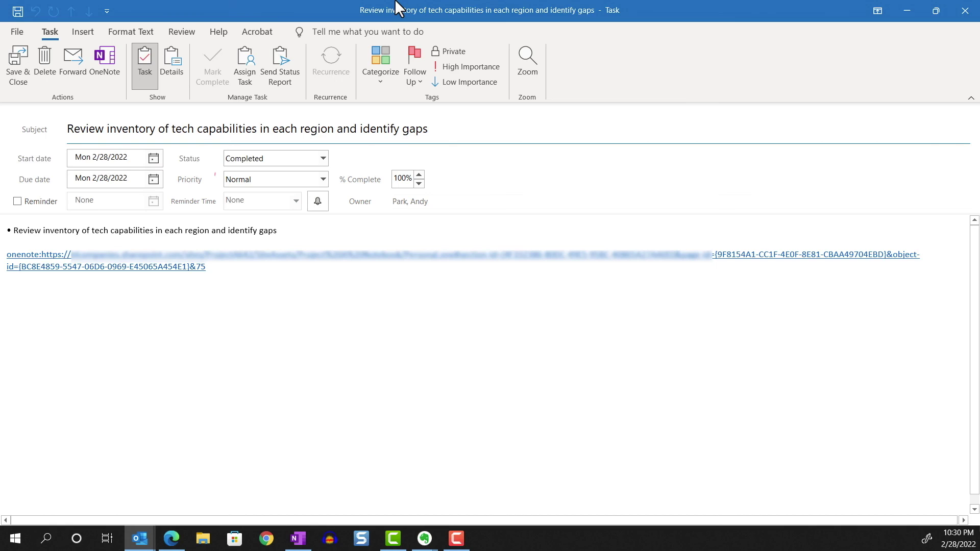